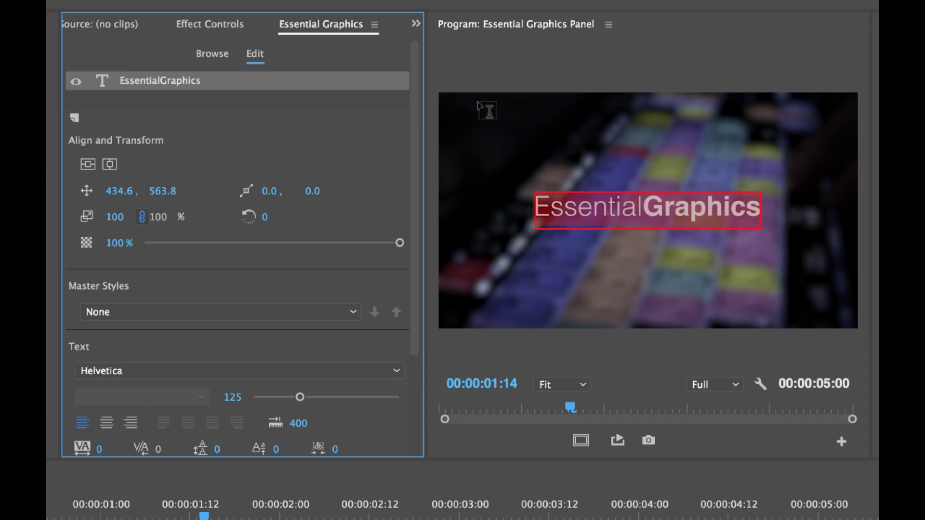
{"action": "scroll", "coordinate": [241, 241], "scroll_direction": "down", "scroll_amount": 5}
{"action": "scroll", "coordinate": [185, 101], "scroll_direction": "up", "scroll_amount": 5}
{"action": "left_click", "coordinate": [74, 118]}
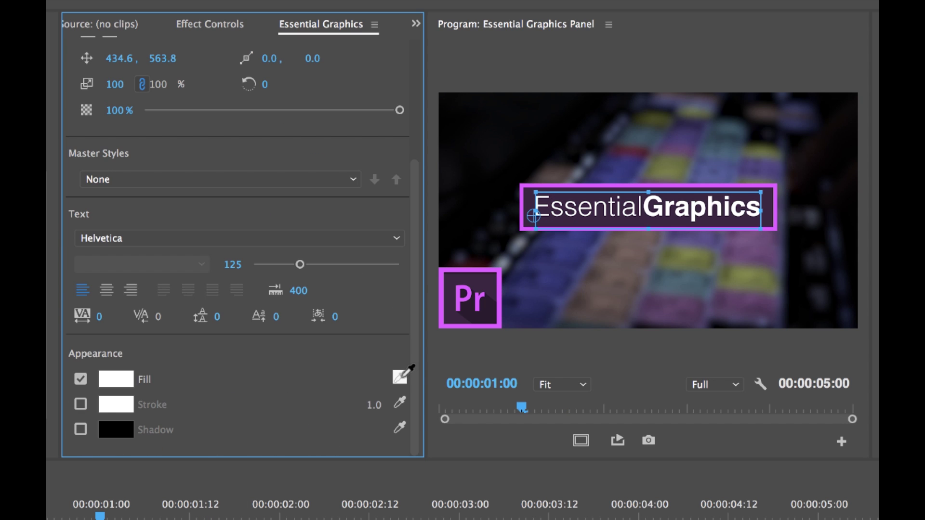
- Sample the pink border of the Pr logo as the title text's fill color, and start exporting the EssentialGraphics clip as a Motion Graphics template
{"action": "left_click", "coordinate": [400, 377]}
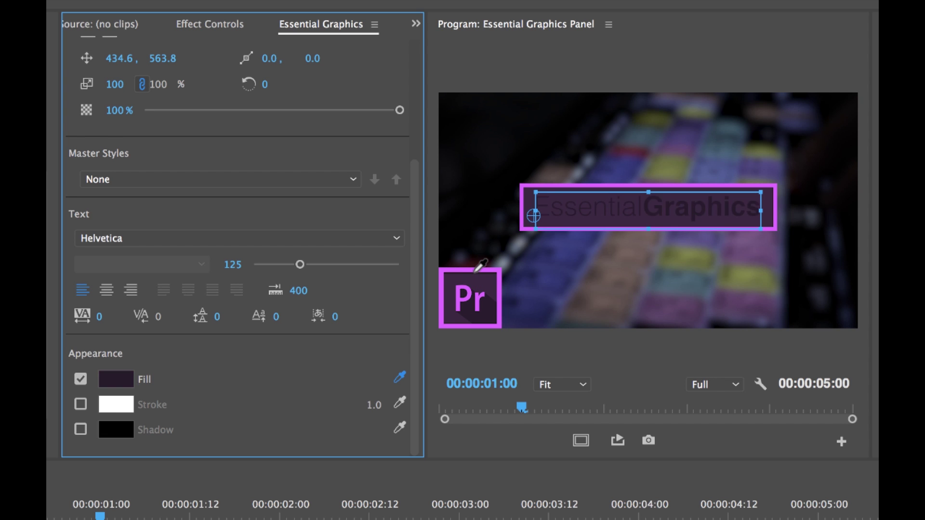
{"action": "left_click", "coordinate": [480, 269]}
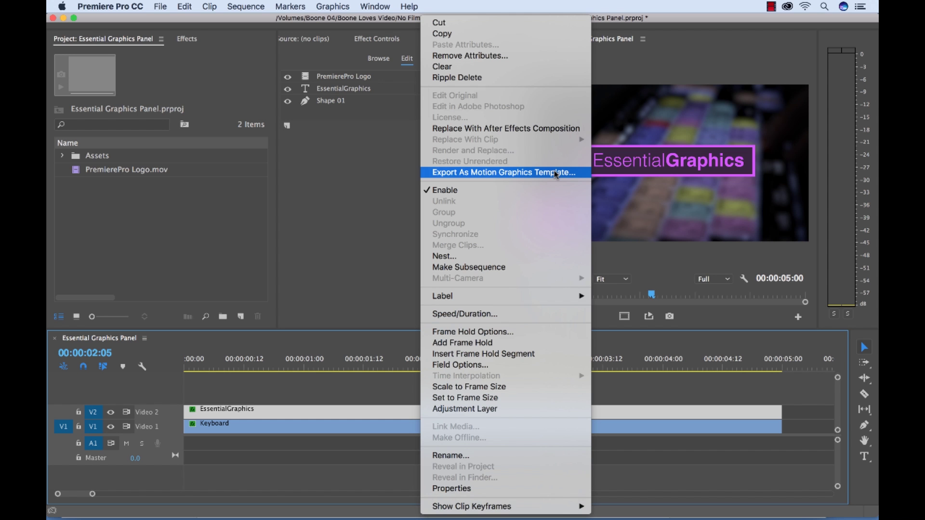
{"action": "left_click", "coordinate": [556, 173]}
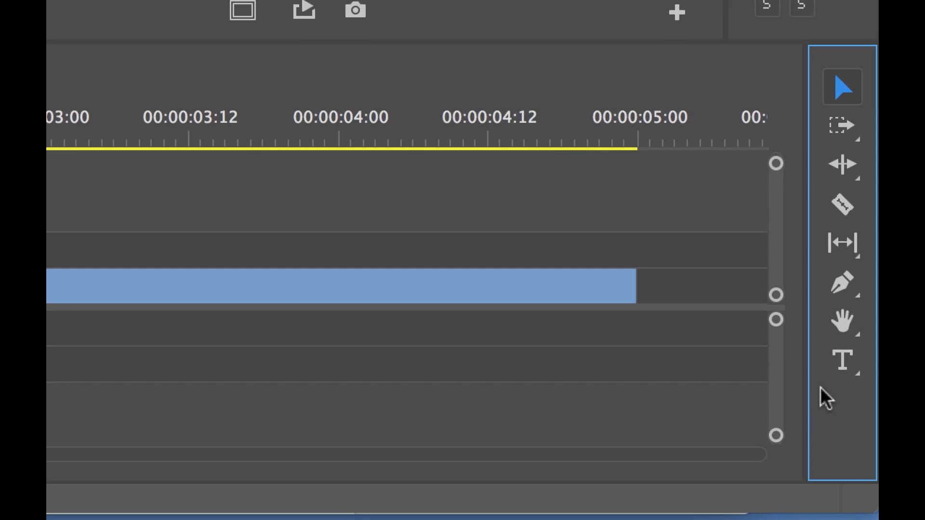
- Add a horizontal text layer reading "EssentialGraphics" near the middle of the video frame with the Type Tool
{"action": "left_click", "coordinate": [845, 359]}
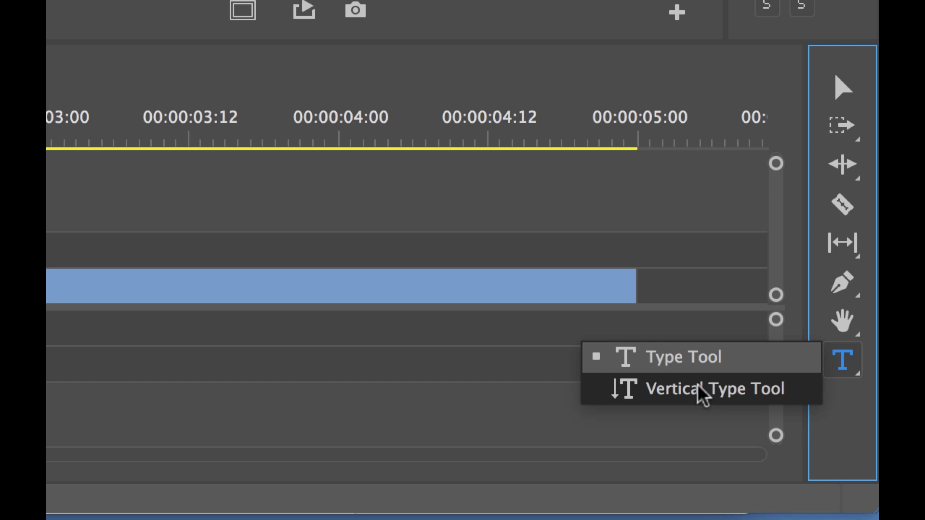
{"action": "left_click", "coordinate": [664, 357]}
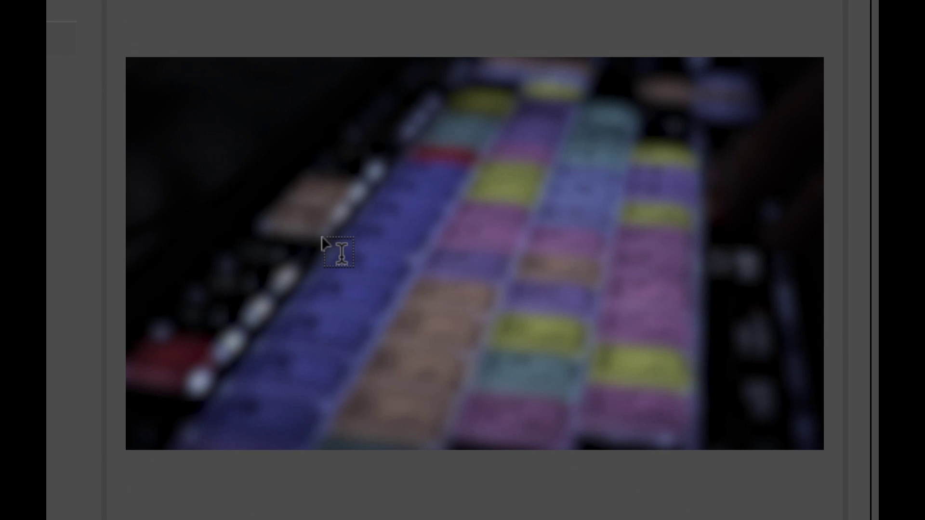
{"action": "left_click", "coordinate": [323, 232]}
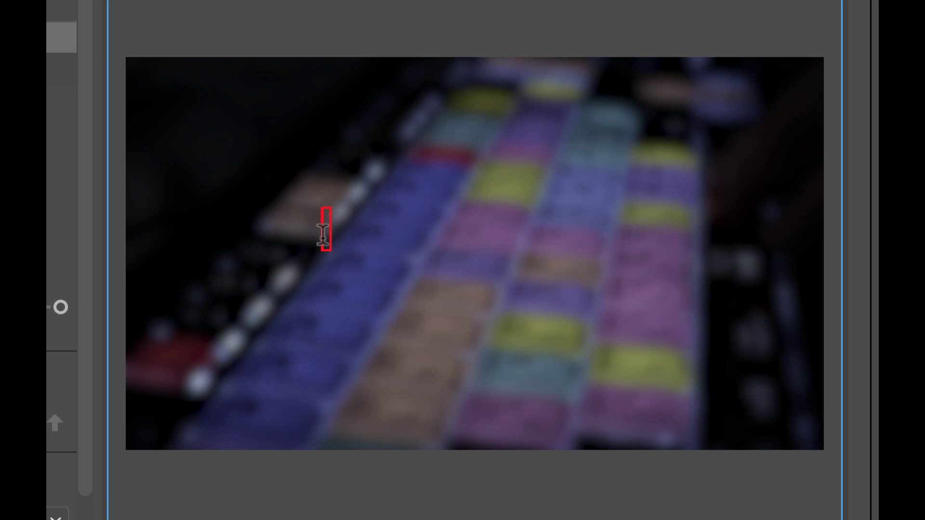
{"action": "type", "text": "Essent"}
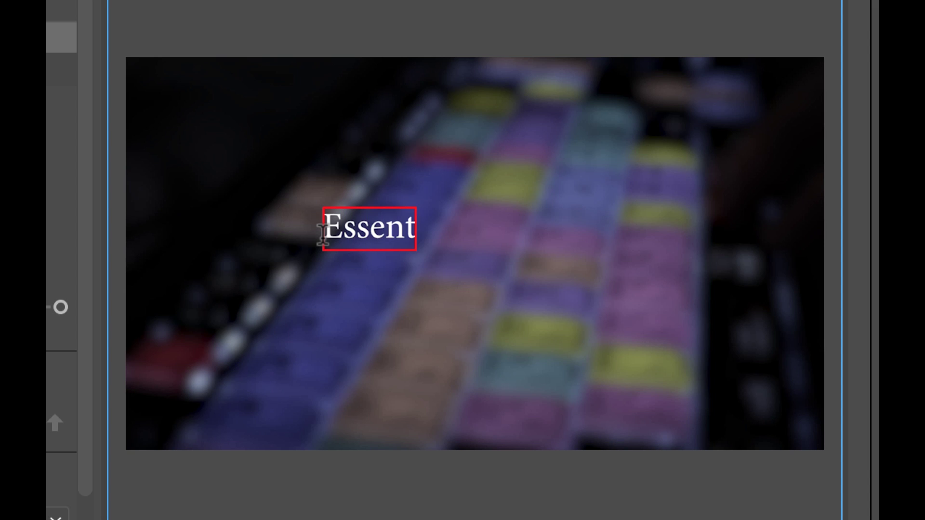
{"action": "type", "text": "ialGraphic"}
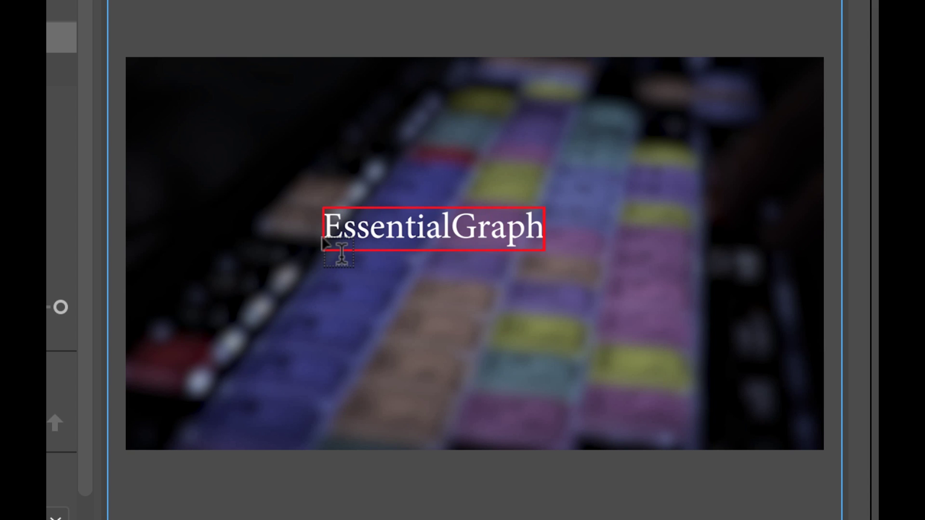
{"action": "type", "text": "s"}
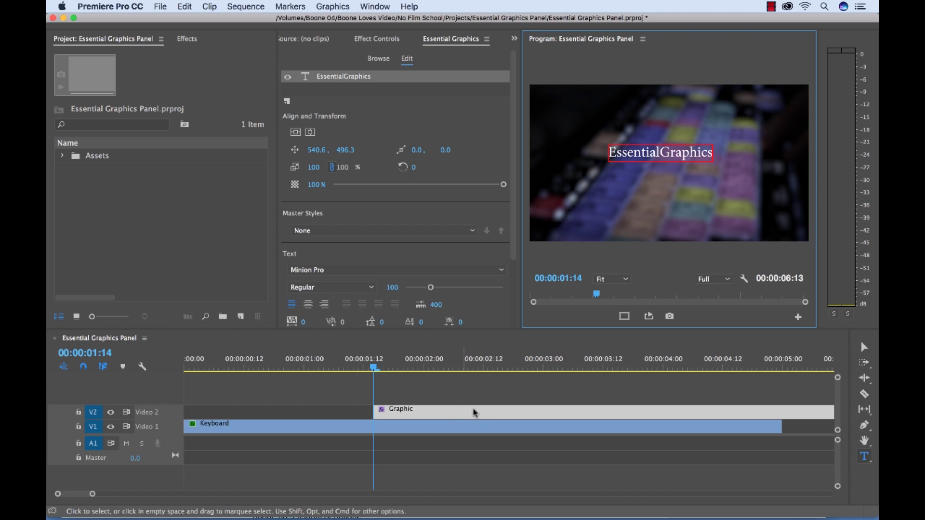
- Move the title graphic on Video 2 to the start of the sequence and trim its end to match the Keyboard clip
{"action": "left_click_drag", "start_coordinate": [485, 411], "coordinate": [336, 411]}
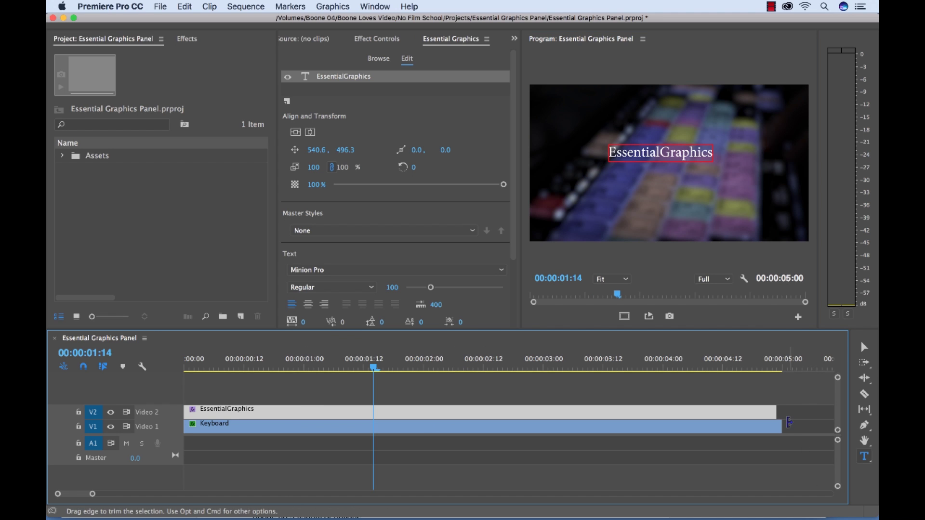
{"action": "left_click_drag", "start_coordinate": [776, 412], "coordinate": [778, 411]}
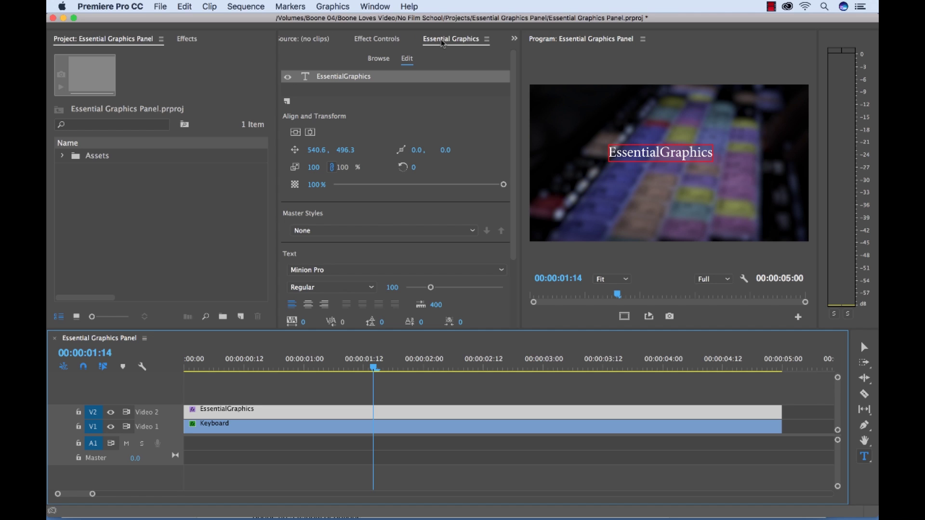
- Bring up the Essential Graphics panel and center the text layer vertically and horizontally in the frame
{"action": "left_click", "coordinate": [374, 7]}
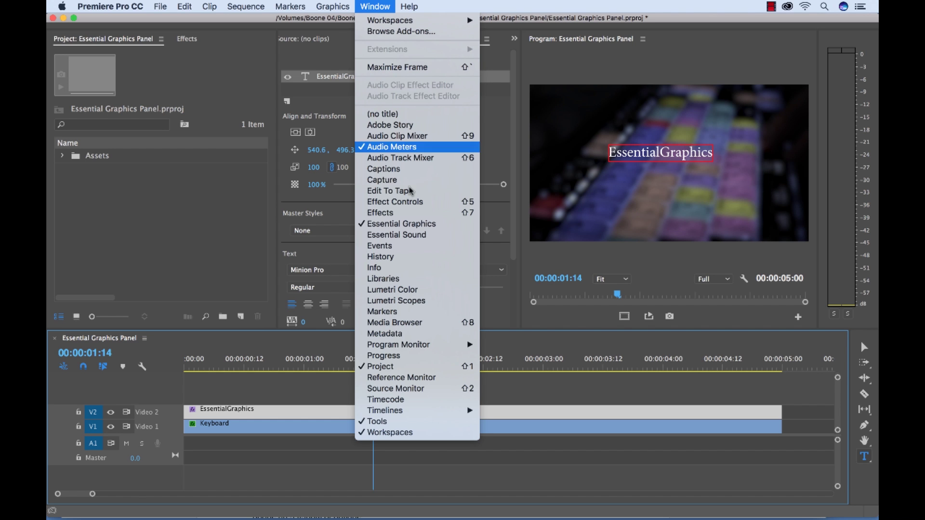
{"action": "left_click", "coordinate": [401, 224]}
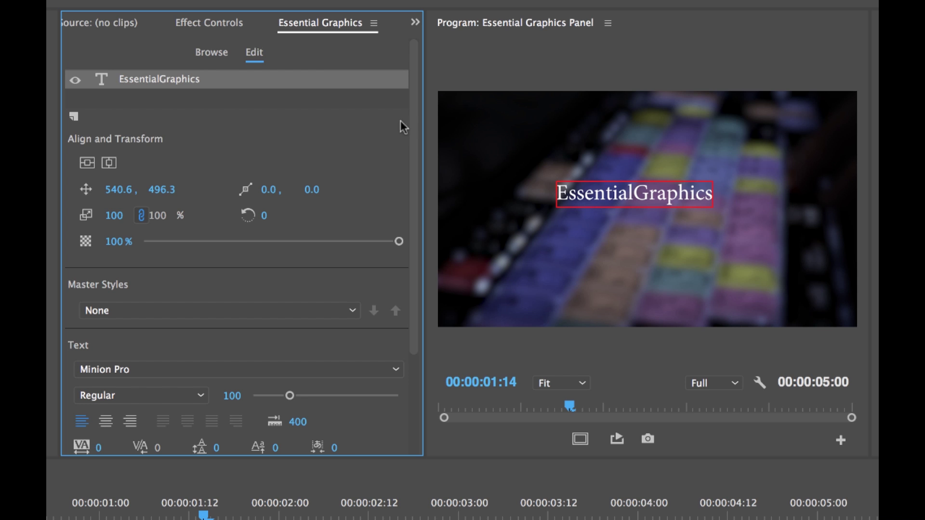
{"action": "mouse_move", "coordinate": [417, 122]}
{"action": "left_mouse_down"}
{"action": "mouse_move", "coordinate": [413, 239]}
{"action": "mouse_move", "coordinate": [420, 108]}
{"action": "left_mouse_up"}
{"action": "left_click", "coordinate": [109, 163]}
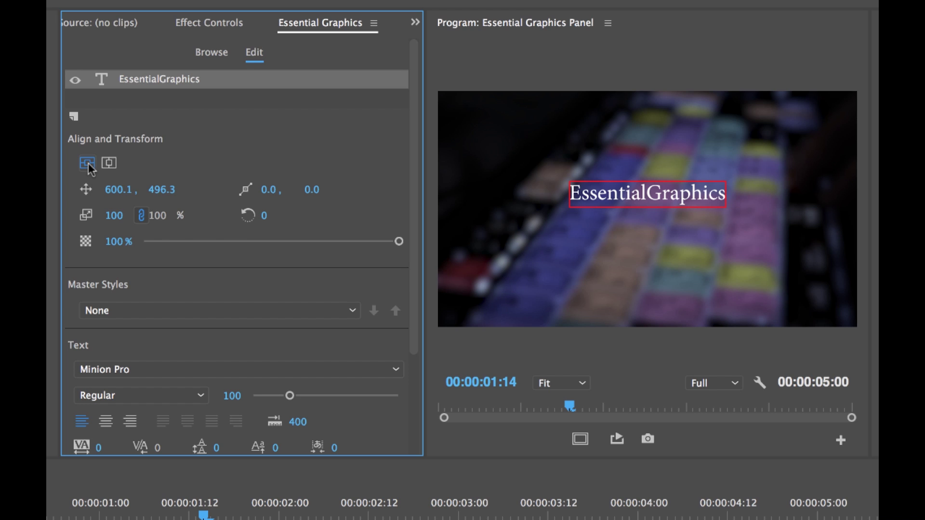
{"action": "left_click", "coordinate": [89, 163]}
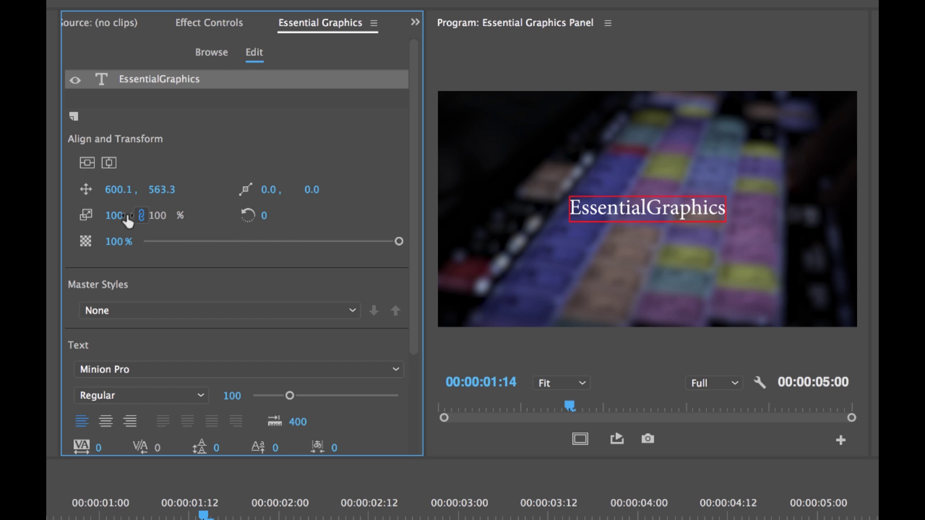
{"action": "left_click_drag", "start_coordinate": [415, 178], "coordinate": [410, 275]}
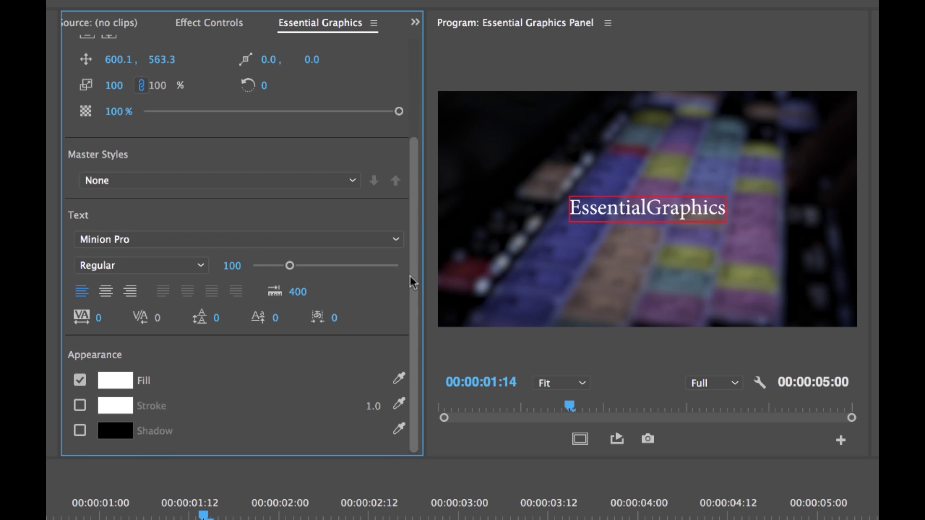
{"action": "left_click", "coordinate": [242, 240]}
{"action": "scroll", "coordinate": [163, 408], "scroll_direction": "down", "scroll_amount": 10}
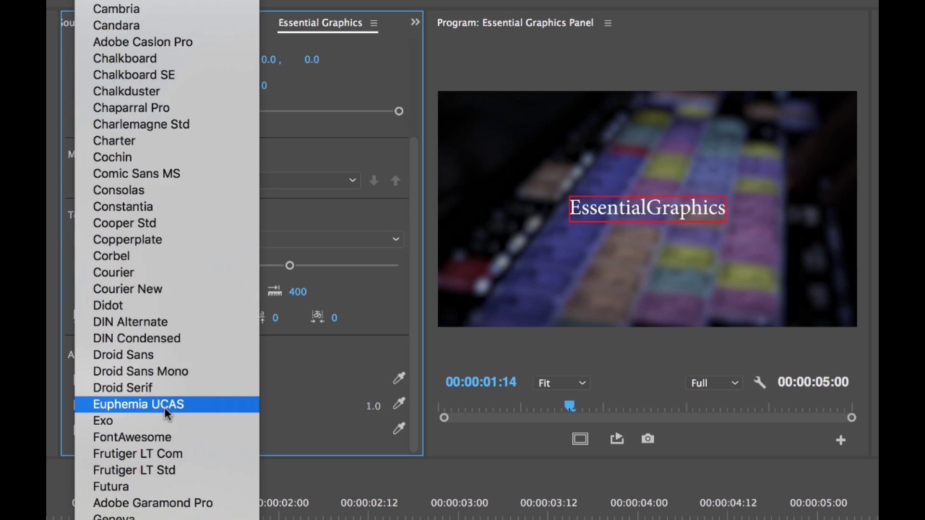
{"action": "scroll", "coordinate": [164, 407], "scroll_direction": "down", "scroll_amount": 6}
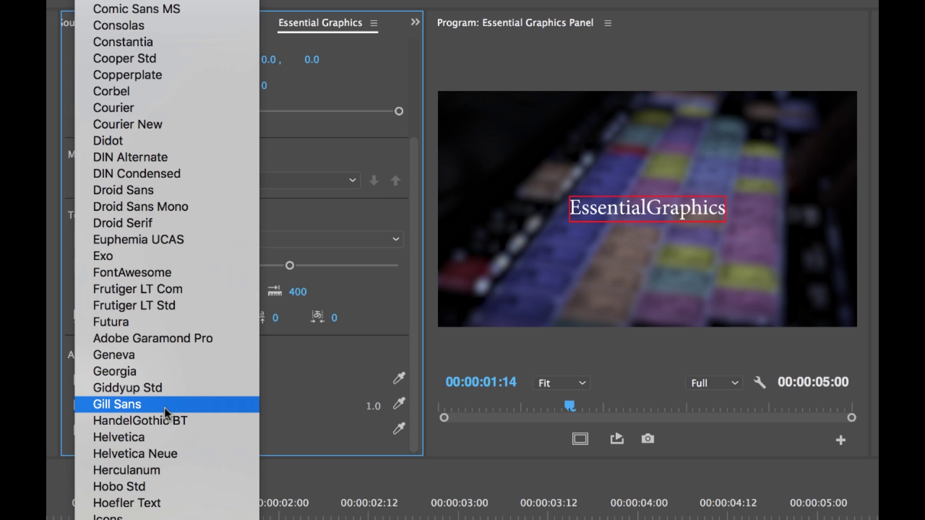
{"action": "left_click", "coordinate": [340, 214]}
- Select the whole "EssentialGraphics" text in the frame and set its font to Helvetica
{"action": "left_click", "coordinate": [617, 205]}
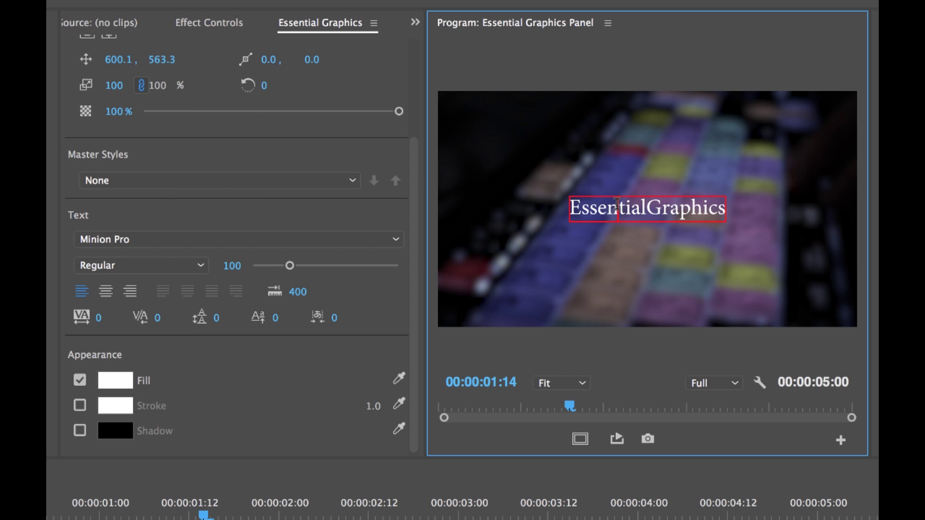
{"action": "double_click", "coordinate": [618, 205]}
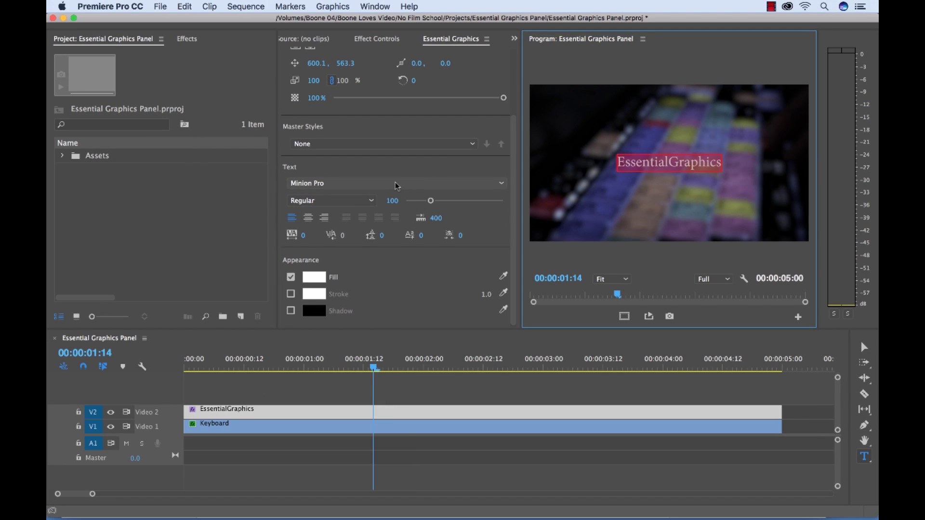
{"action": "left_click", "coordinate": [236, 239]}
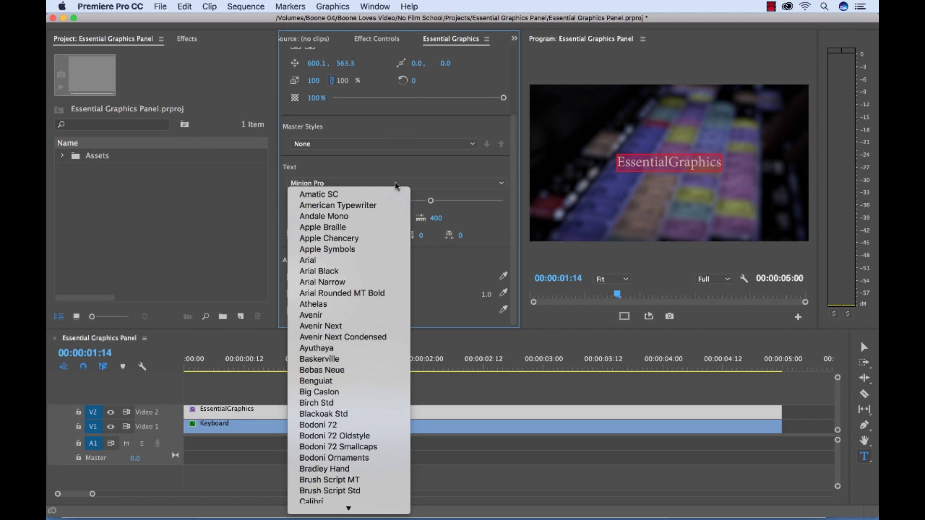
{"action": "type", "text": "he"}
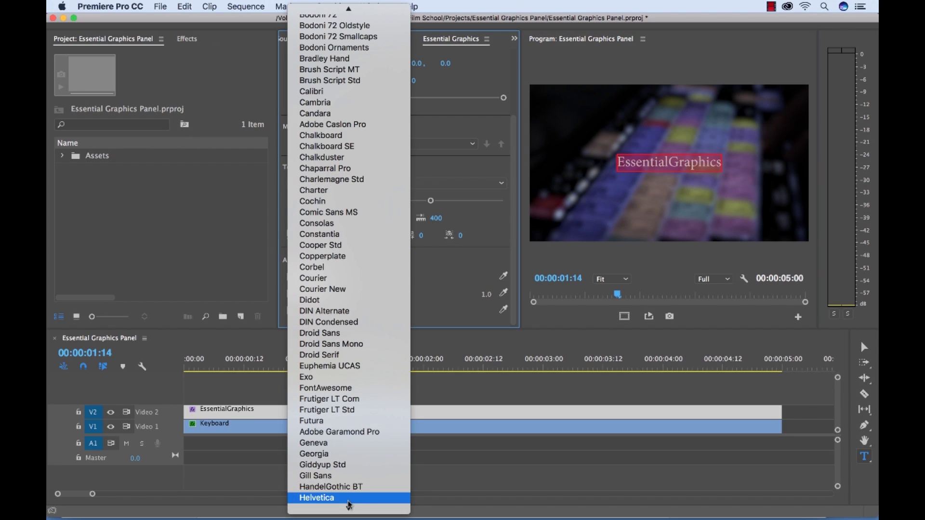
{"action": "left_click", "coordinate": [350, 501]}
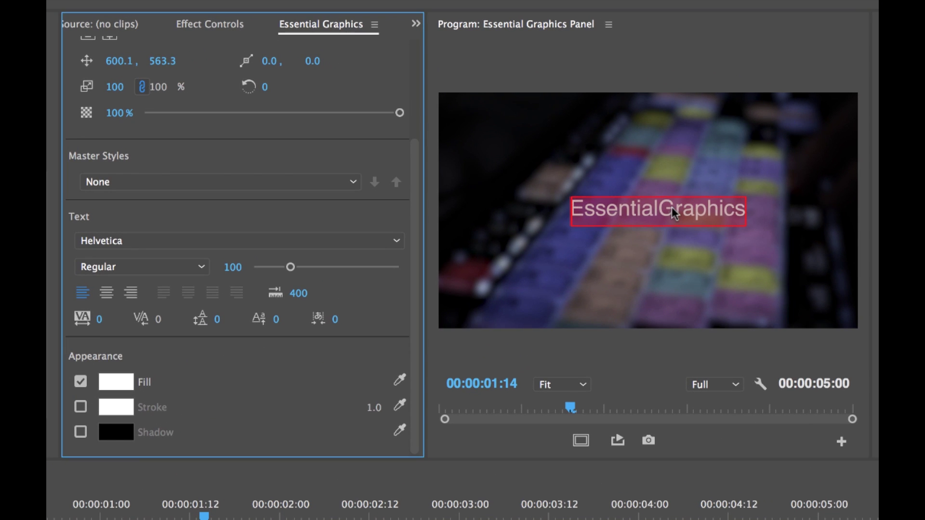
- Set the font style of the entire "EssentialGraphics" text to Light
{"action": "left_click", "coordinate": [675, 213]}
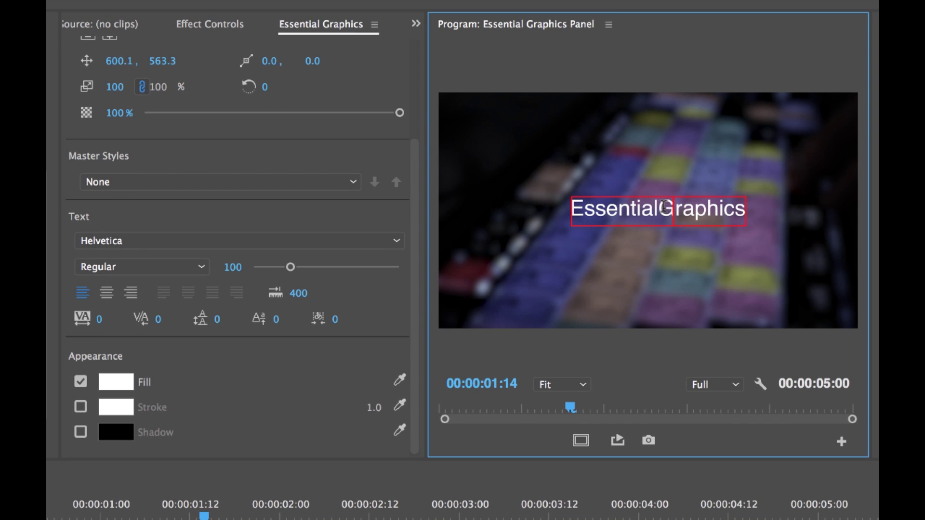
{"action": "left_click", "coordinate": [188, 266]}
{"action": "left_click", "coordinate": [137, 284]}
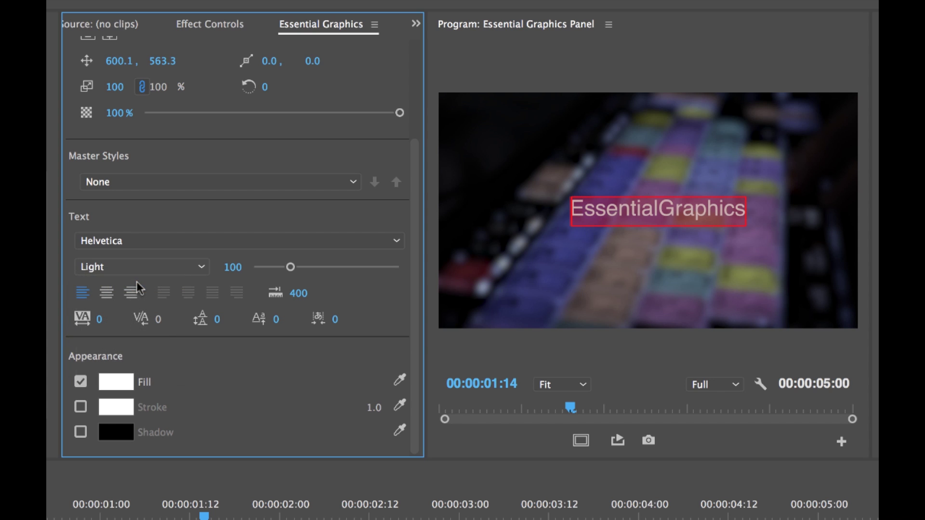
- Select only the word "Graphics" in the title and set its font style to Bold
{"action": "left_click", "coordinate": [656, 208]}
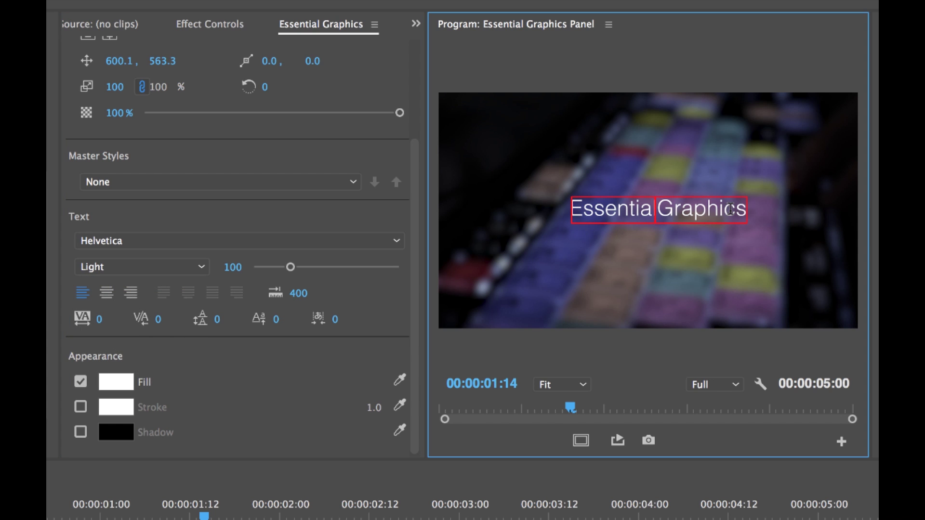
{"action": "type", "text": "l"}
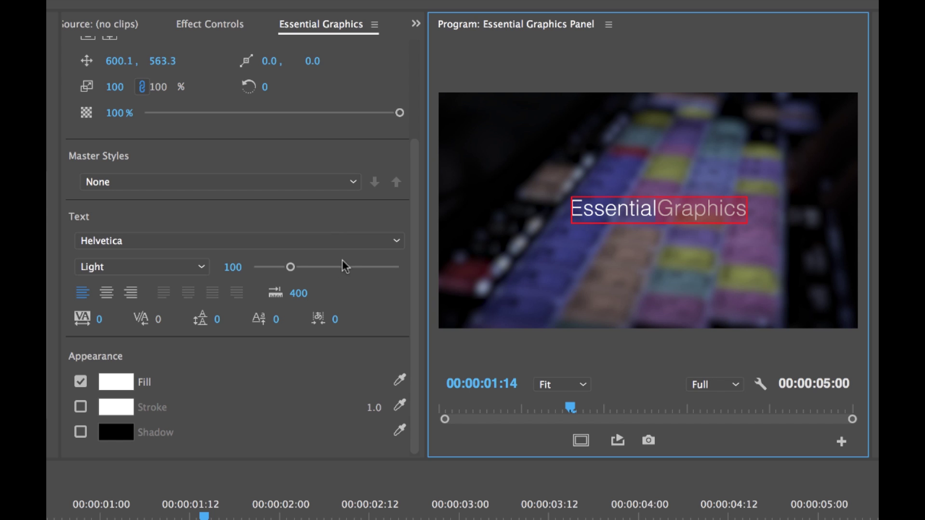
{"action": "left_click", "coordinate": [199, 267]}
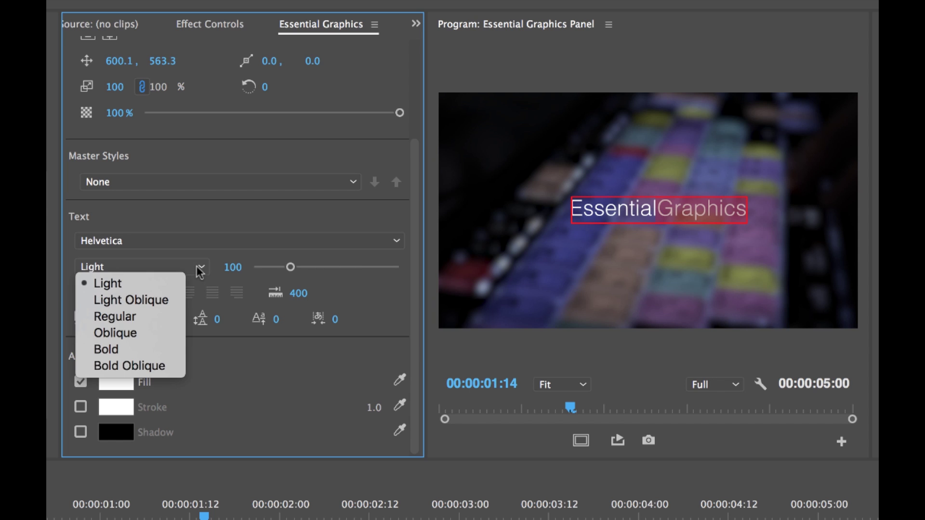
{"action": "left_click", "coordinate": [111, 350]}
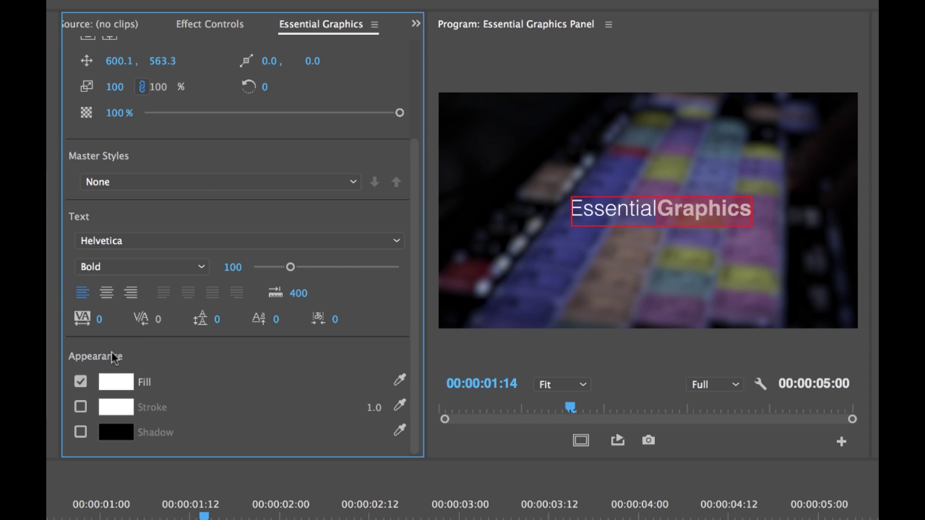
- Select the whole title text and set its font size to 125
{"action": "left_click", "coordinate": [435, 253]}
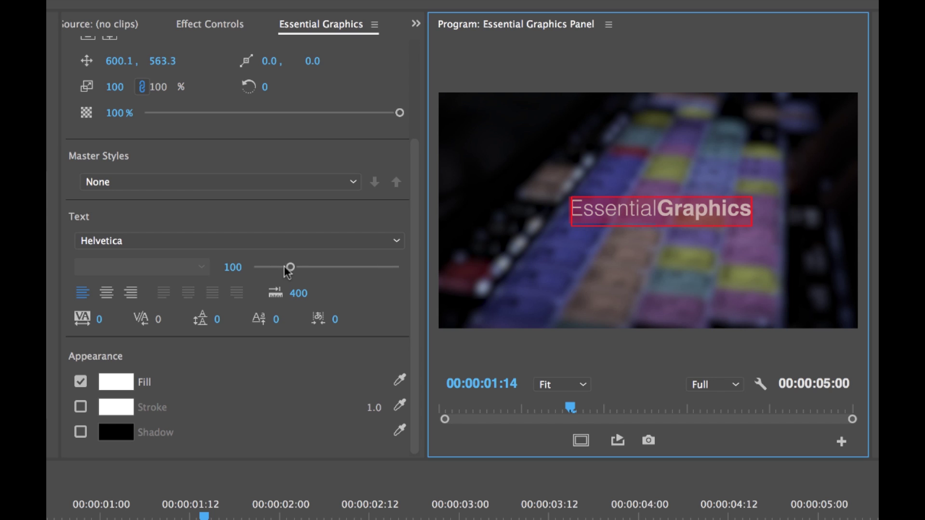
{"action": "left_click", "coordinate": [233, 268]}
{"action": "type", "text": "125"}
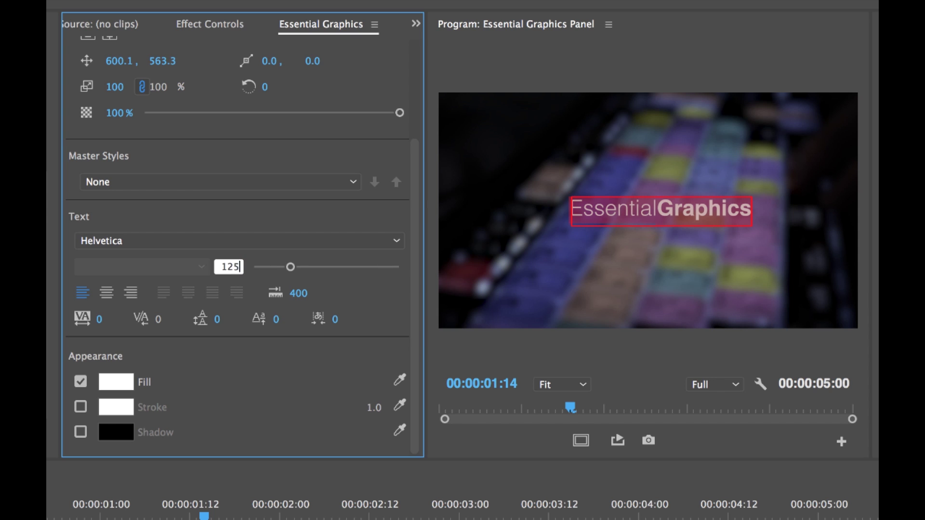
{"action": "key", "text": "Return"}
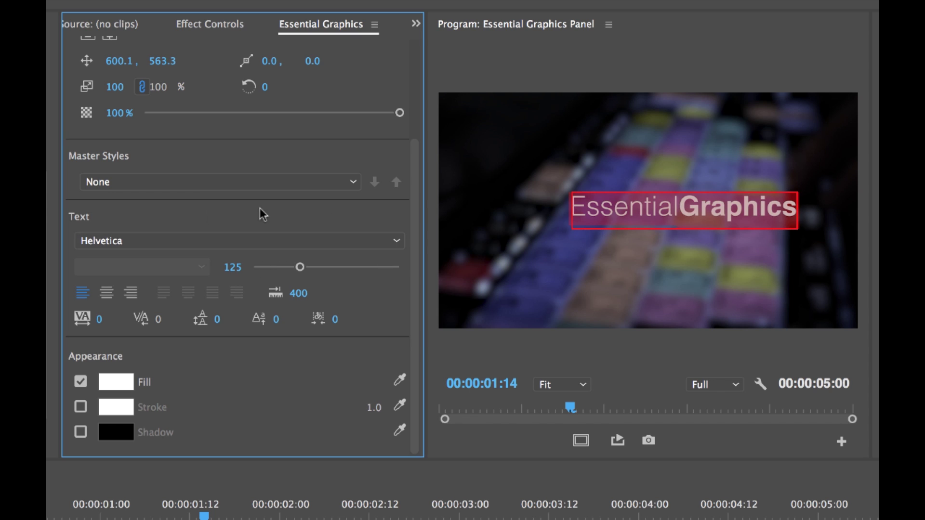
- Re-center the enlarged title text horizontally and vertically in the frame
{"action": "left_click_drag", "start_coordinate": [415, 152], "coordinate": [403, 45]}
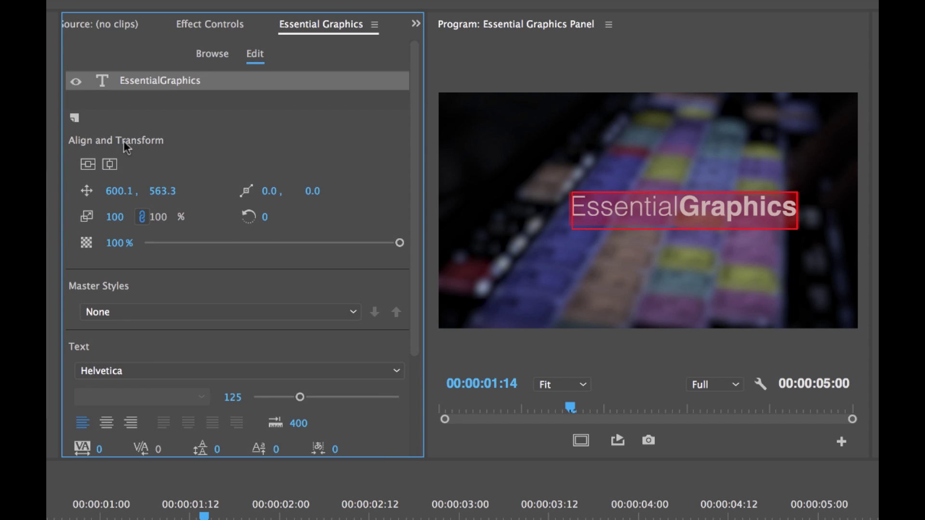
{"action": "left_click", "coordinate": [87, 165]}
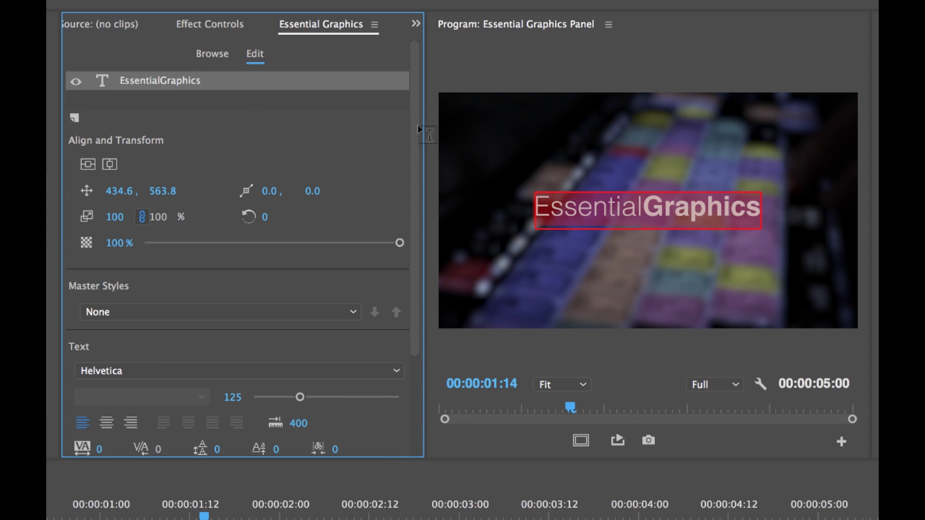
- Add "PremierePro Logo.mov" from the Desktop to the title graphic as a new layer from file
{"action": "left_click_drag", "start_coordinate": [417, 118], "coordinate": [406, 244]}
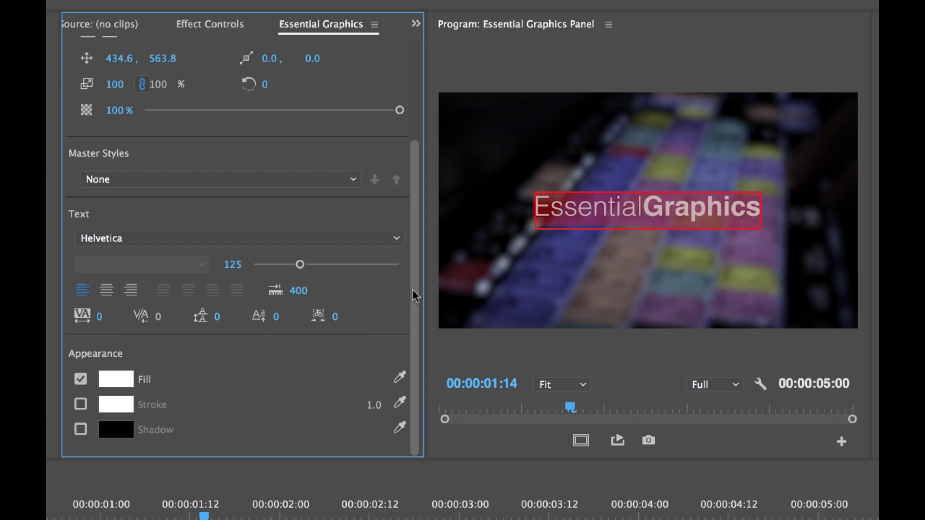
{"action": "left_click_drag", "start_coordinate": [412, 290], "coordinate": [413, 108]}
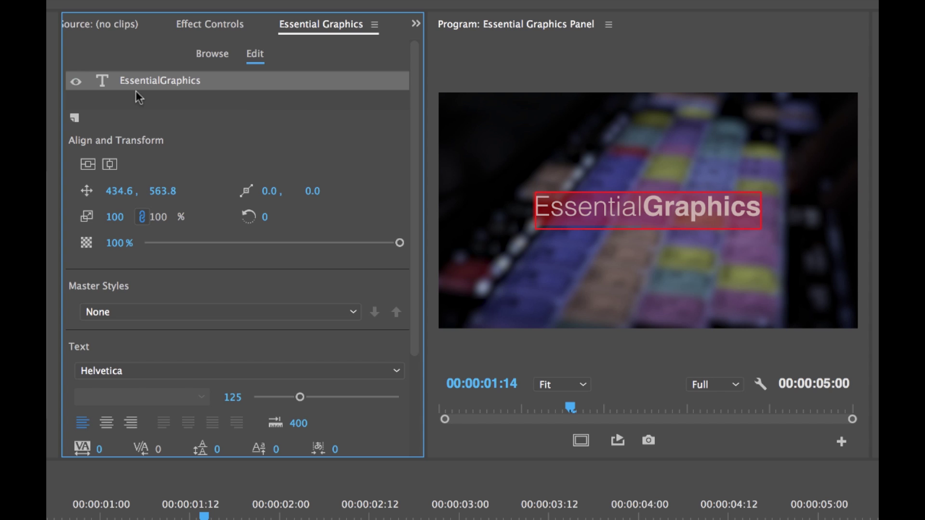
{"action": "left_click", "coordinate": [75, 119]}
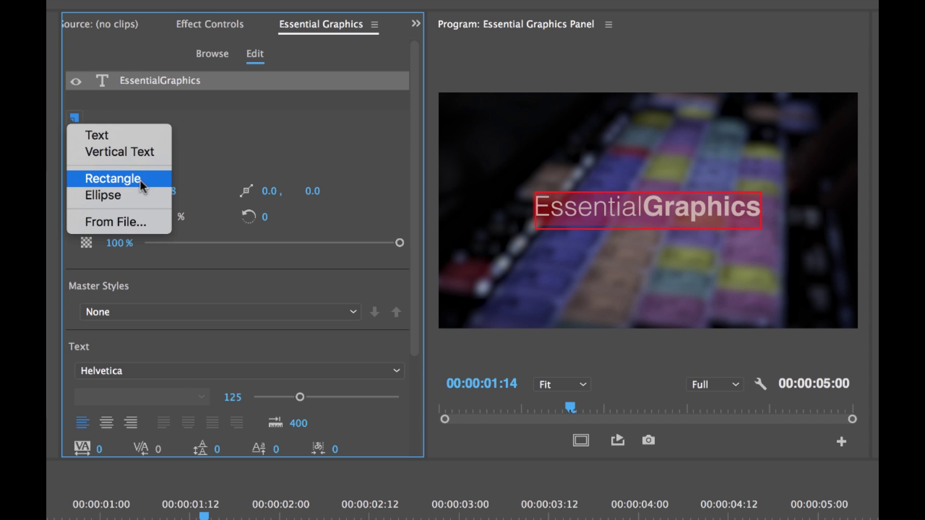
{"action": "left_click", "coordinate": [126, 222]}
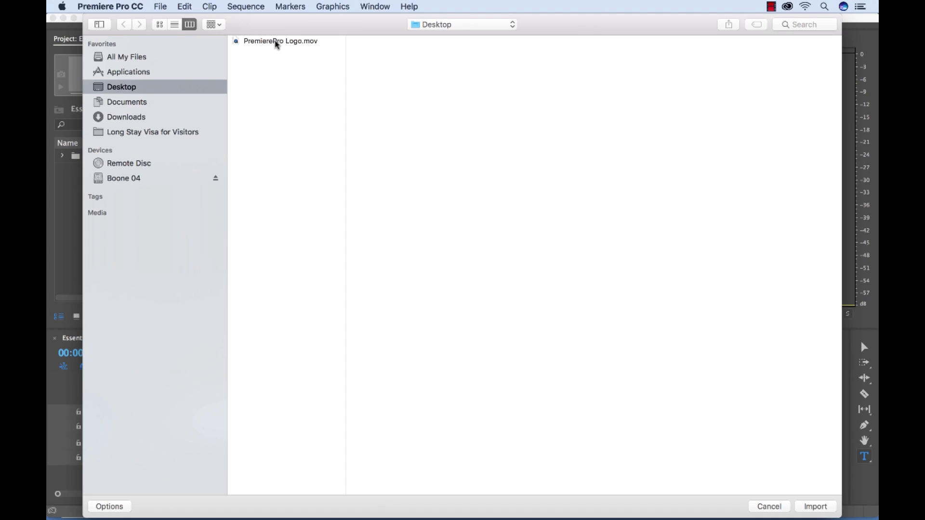
{"action": "left_click", "coordinate": [278, 43]}
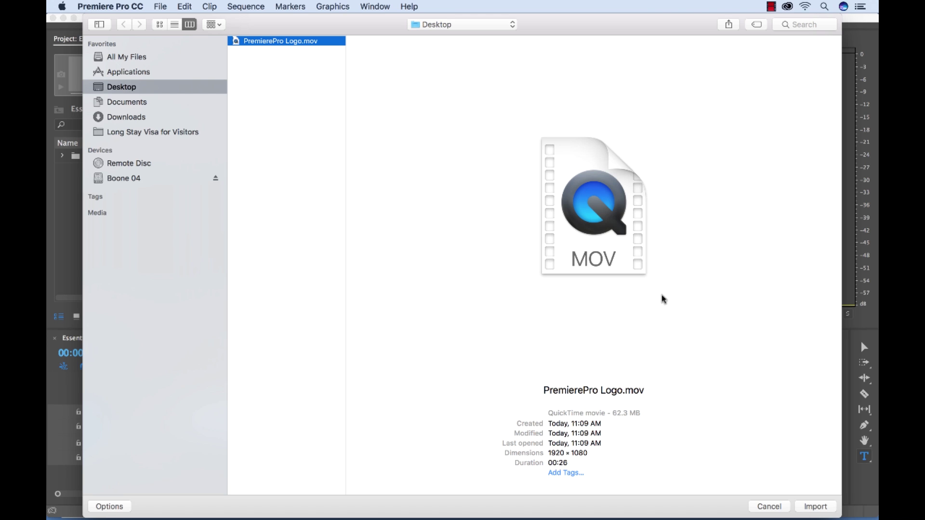
{"action": "left_click", "coordinate": [810, 507]}
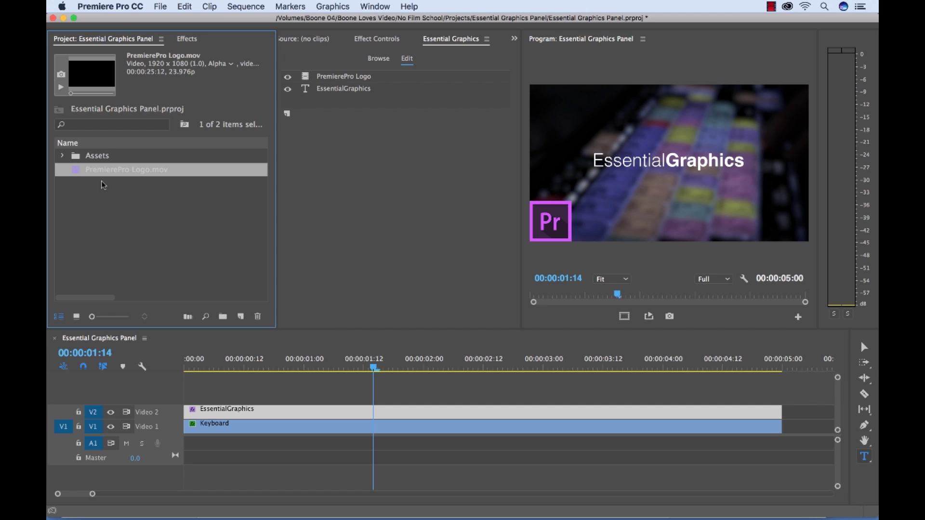
{"action": "left_click", "coordinate": [123, 195]}
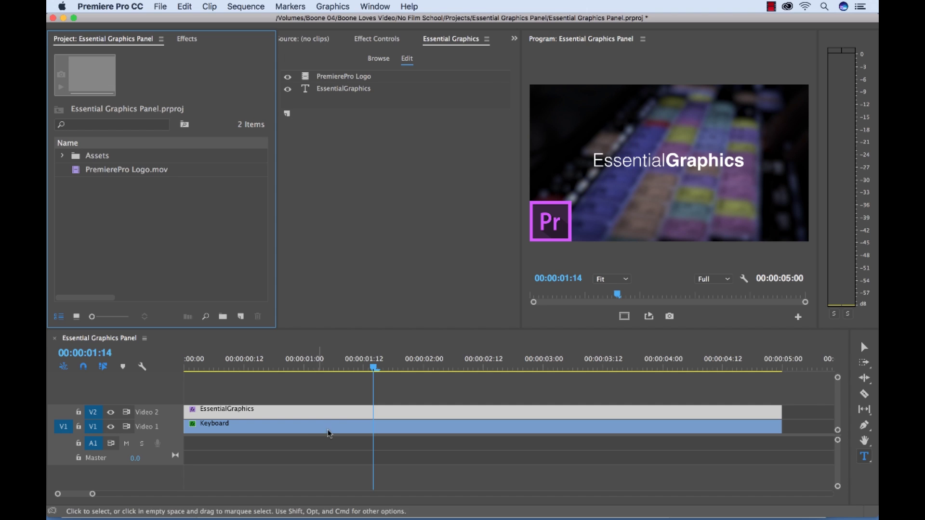
- Play the sequence from the start to preview the added logo's animation with the title
{"action": "left_click", "coordinate": [394, 389]}
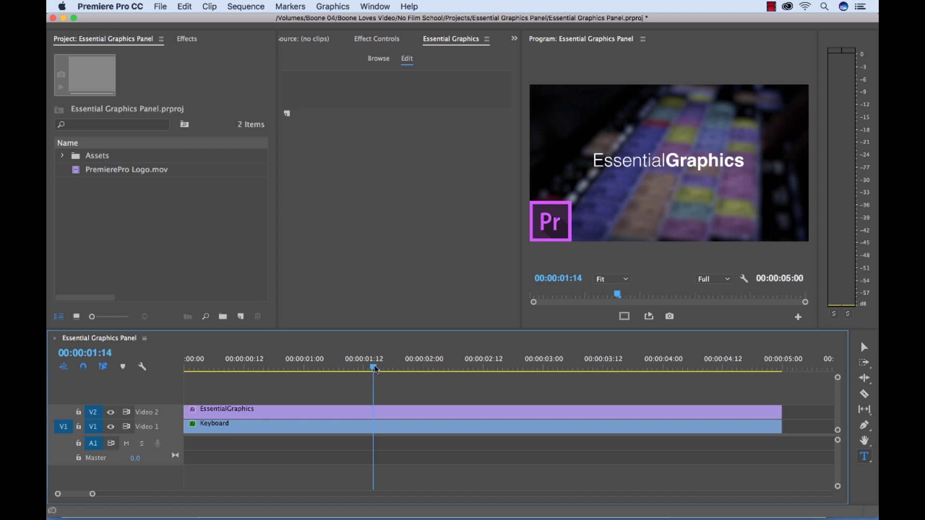
{"action": "left_click_drag", "start_coordinate": [375, 370], "coordinate": [135, 372]}
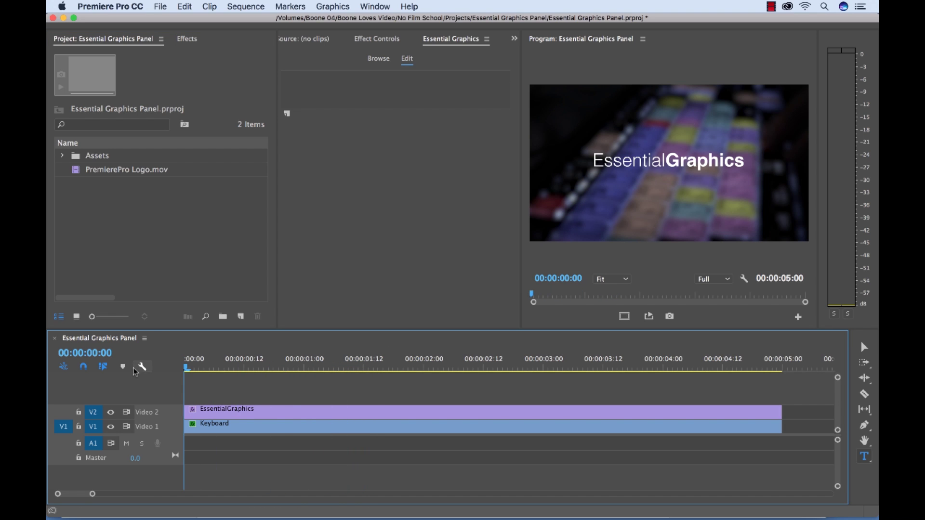
{"action": "key", "text": "space"}
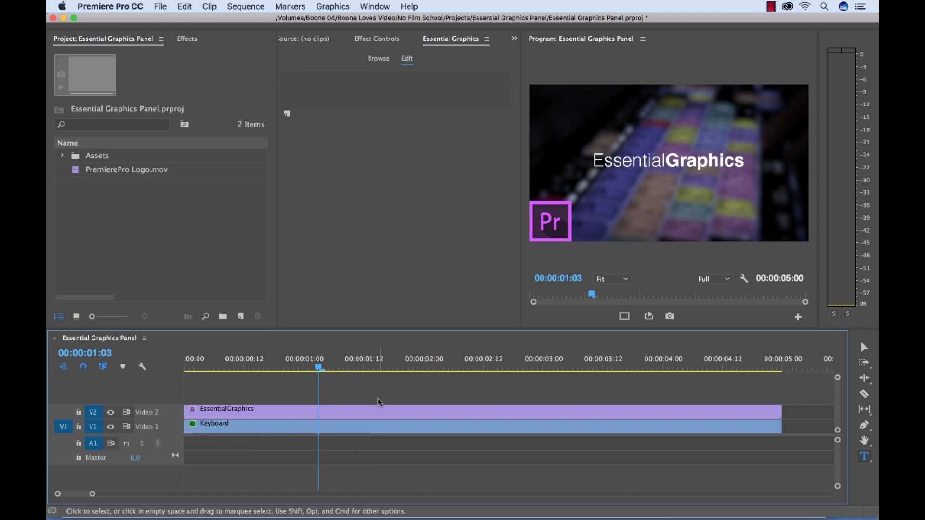
{"action": "key", "text": "space"}
{"action": "left_click_drag", "start_coordinate": [323, 369], "coordinate": [229, 374]}
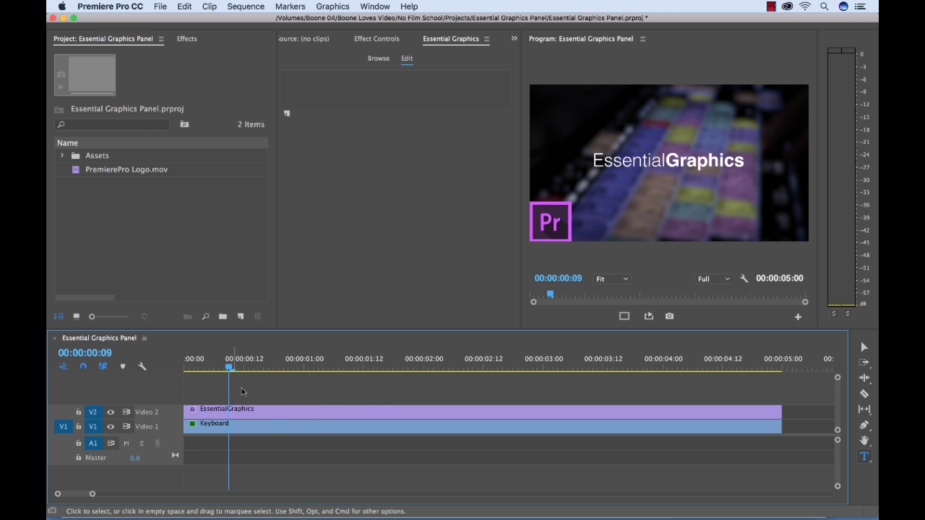
- Select the "EssentialGraphics" text layer in the graphic at 00:00:01:00 and open the new layer options
{"action": "left_click", "coordinate": [274, 414]}
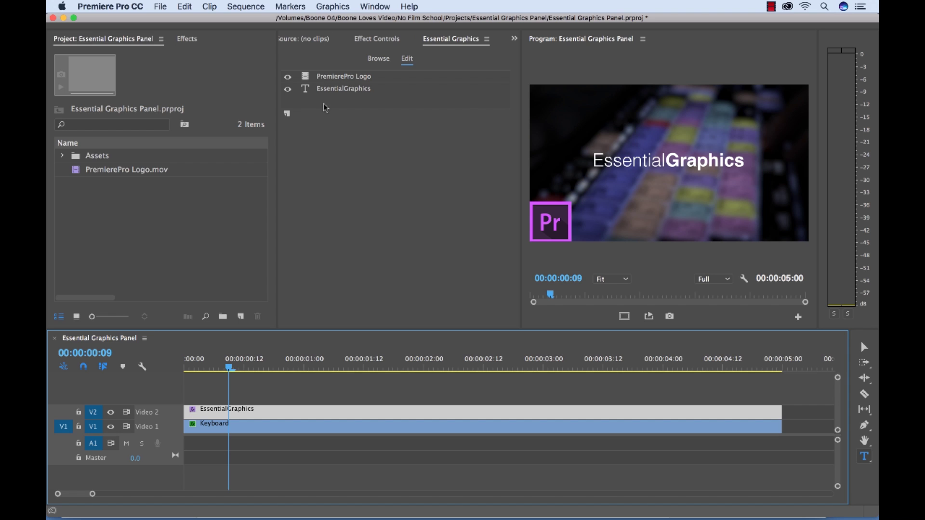
{"action": "left_click_drag", "start_coordinate": [229, 369], "coordinate": [303, 369]}
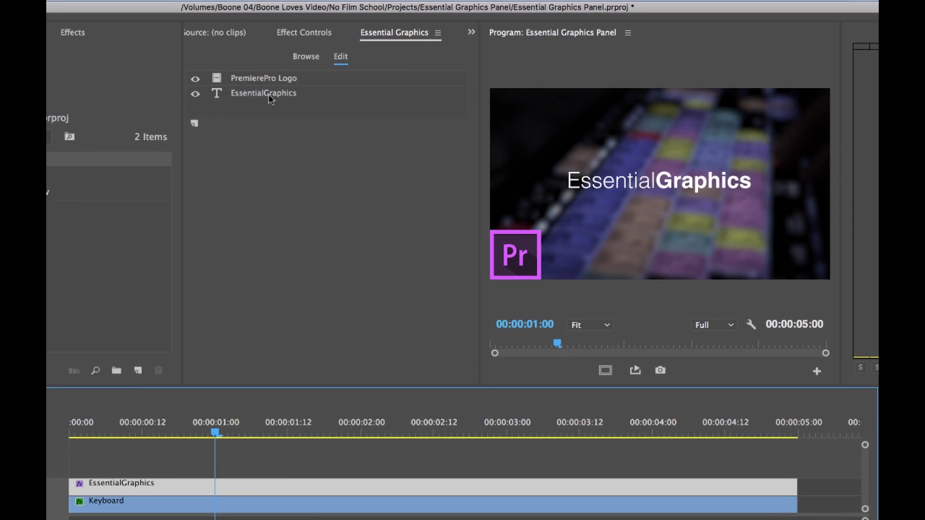
{"action": "left_click", "coordinate": [268, 94]}
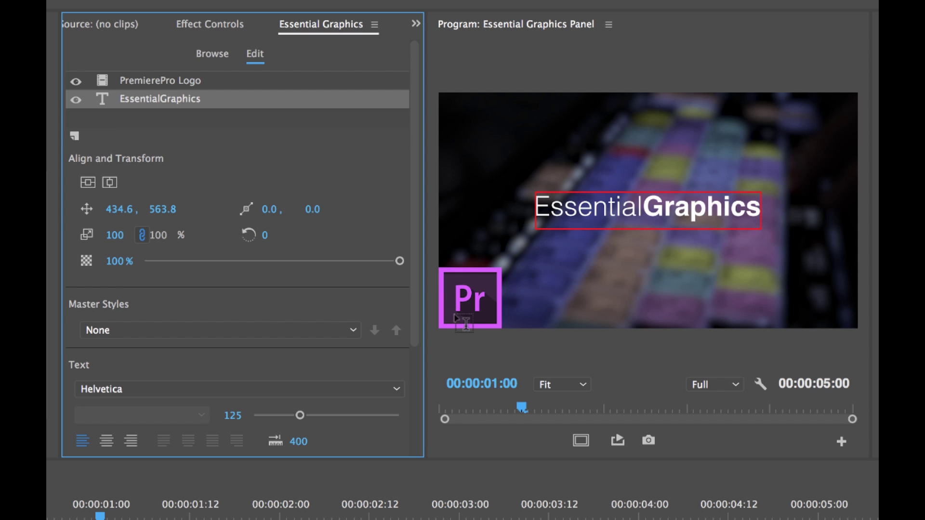
{"action": "left_click", "coordinate": [75, 134]}
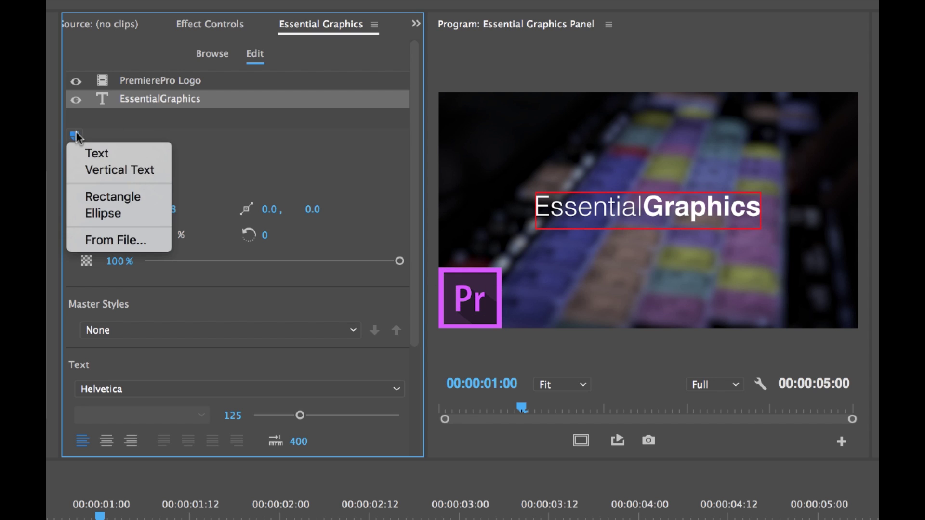
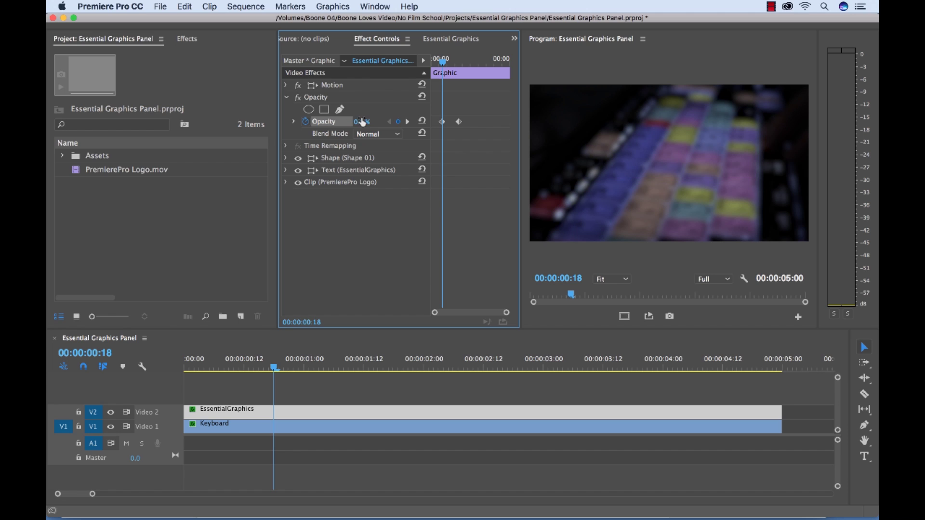
- Shift the graphic's opacity keyframes so the fade-in starts at the clip's first frame and ends at 00:00:00:20
{"action": "left_click_drag", "start_coordinate": [443, 122], "coordinate": [432, 122]}
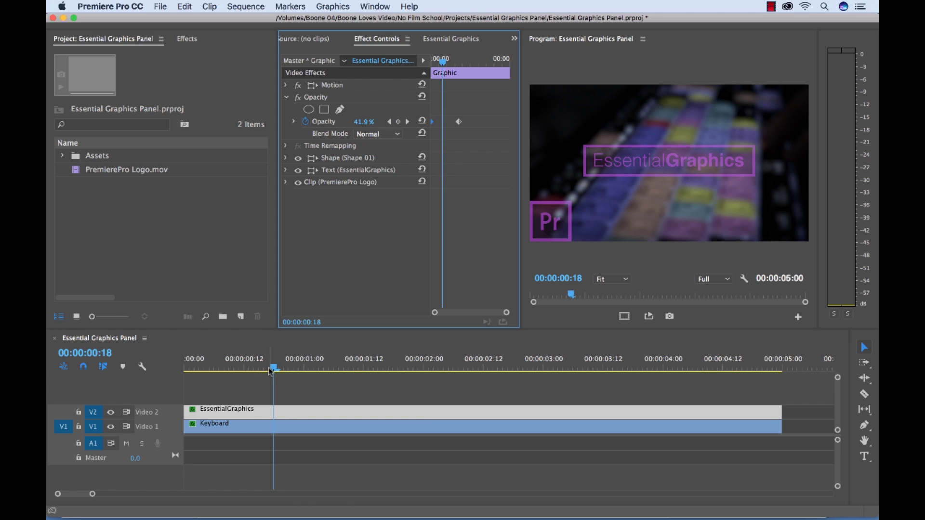
{"action": "mouse_move", "coordinate": [274, 368]}
{"action": "left_mouse_down"}
{"action": "mouse_move", "coordinate": [284, 368]}
{"action": "mouse_move", "coordinate": [242, 366]}
{"action": "mouse_move", "coordinate": [285, 369]}
{"action": "left_mouse_up"}
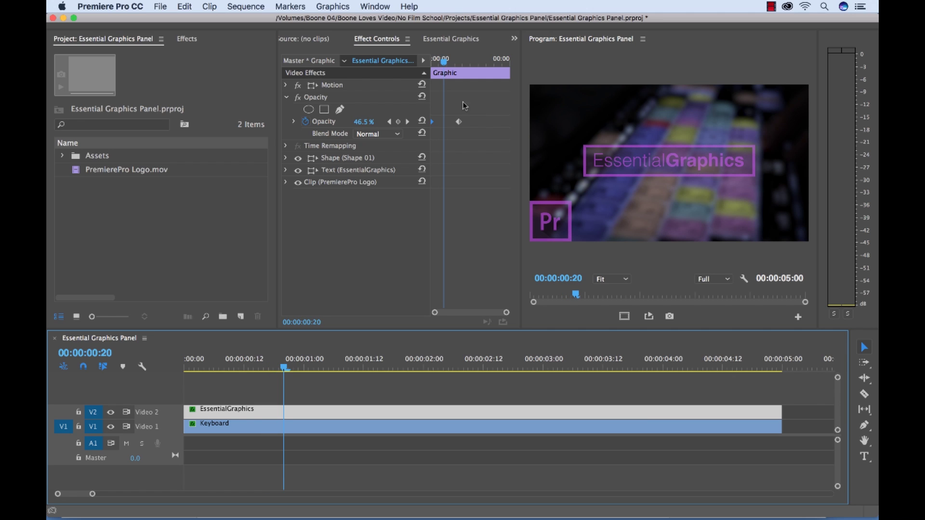
{"action": "left_click_drag", "start_coordinate": [458, 122], "coordinate": [444, 122]}
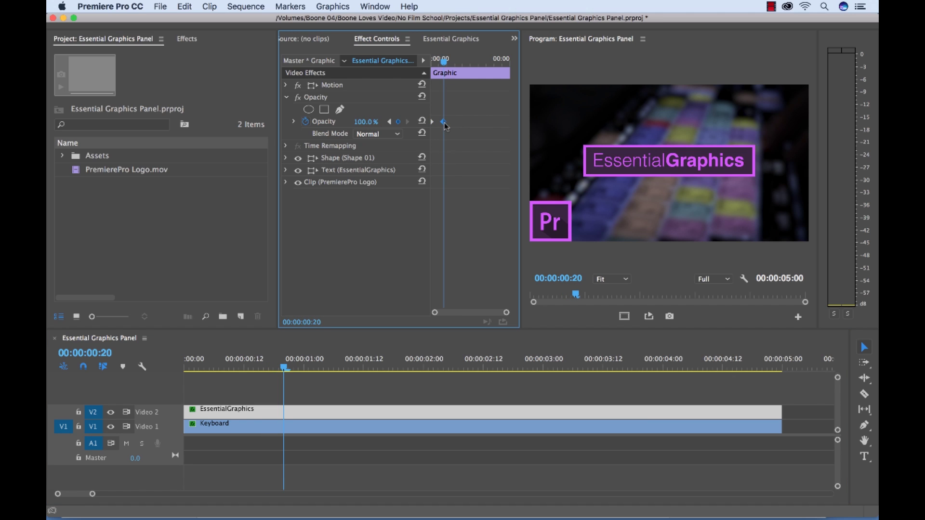
- Play the title graphic from the start to check the retimed opacity fade-in
{"action": "left_click", "coordinate": [307, 387]}
{"action": "left_click_drag", "start_coordinate": [284, 369], "coordinate": [186, 369]}
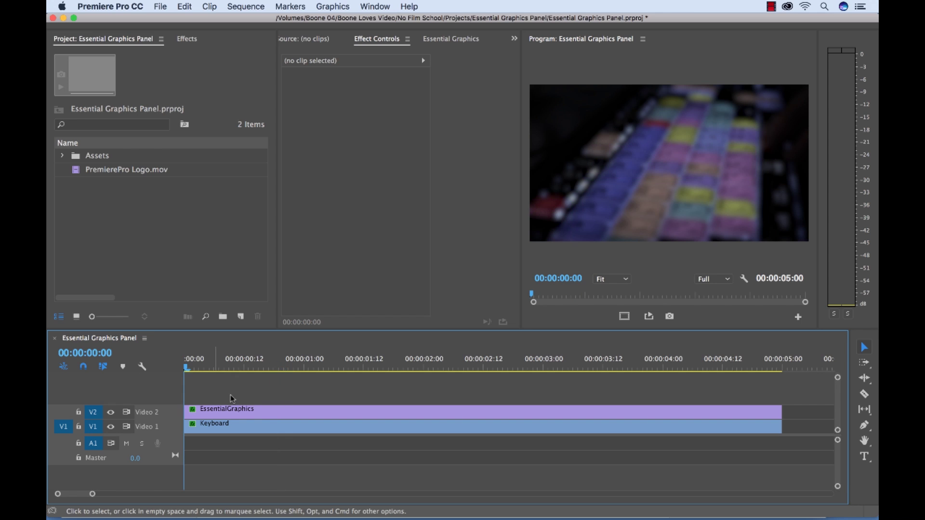
{"action": "left_click", "coordinate": [241, 409]}
{"action": "key", "text": "space"}
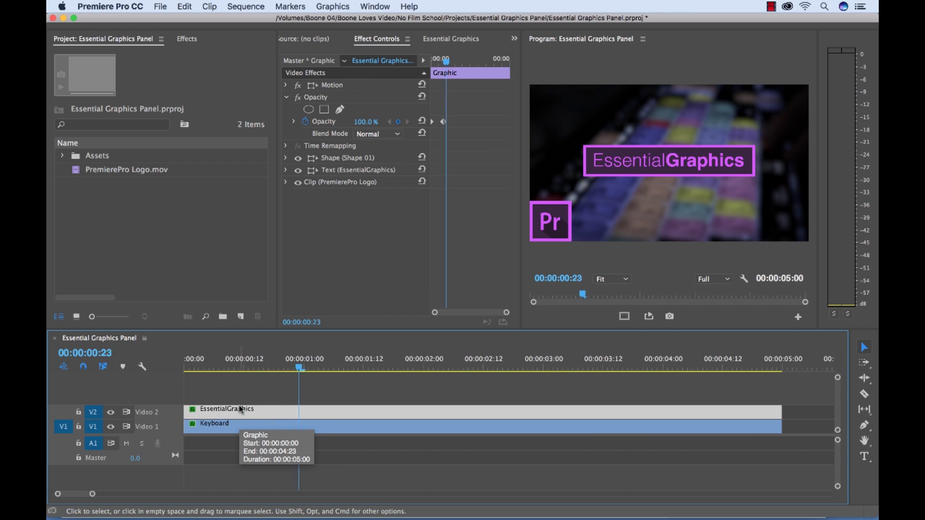
{"action": "key", "text": "space"}
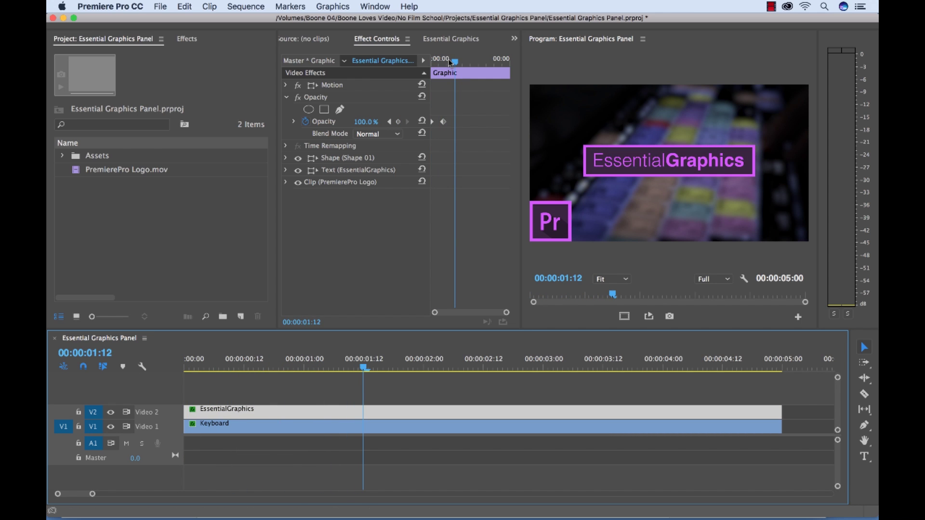
- Move the graphic's second opacity keyframe slightly earlier to shorten the fade-in
{"action": "left_click_drag", "start_coordinate": [449, 60], "coordinate": [431, 61]}
{"action": "key", "text": "equal"}
{"action": "key", "text": "equal"}
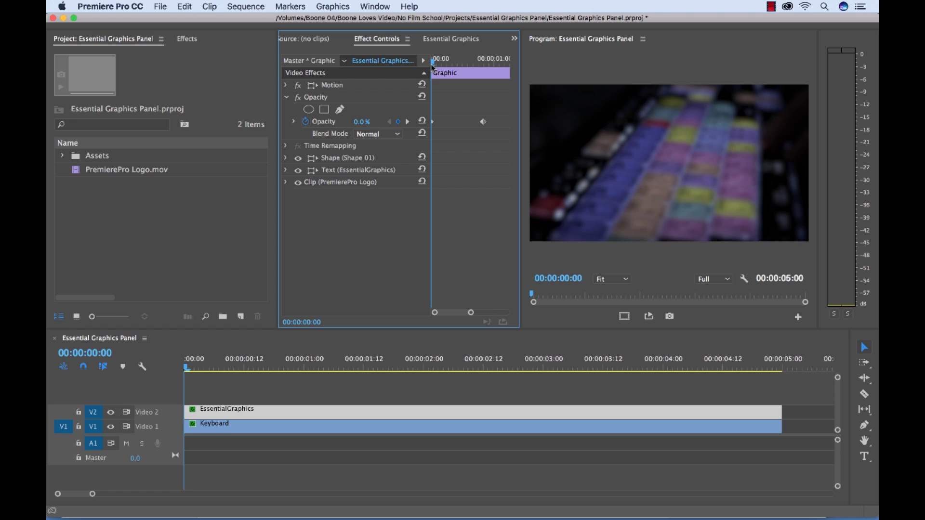
{"action": "left_click_drag", "start_coordinate": [483, 122], "coordinate": [471, 123]}
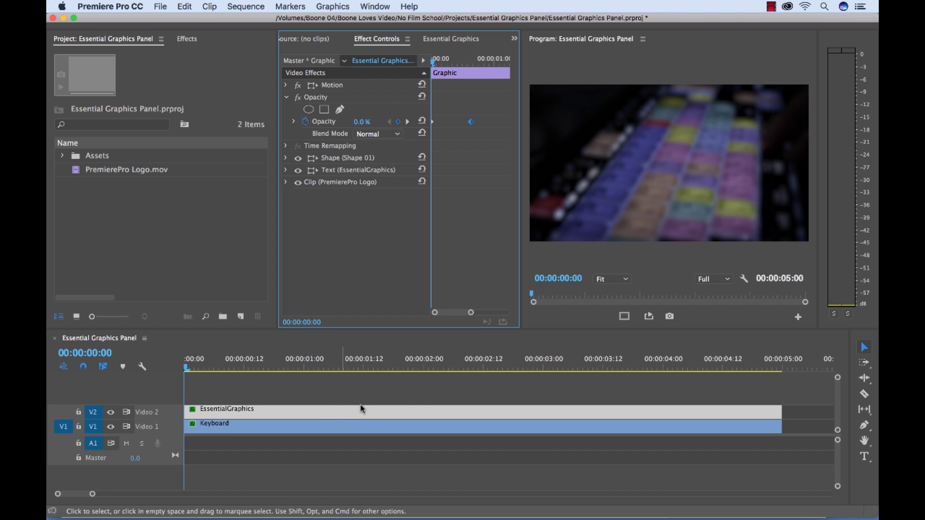
- Preview the shortened fade-in by playing the sequence from the start
{"action": "left_click", "coordinate": [422, 401]}
{"action": "key", "text": "space"}
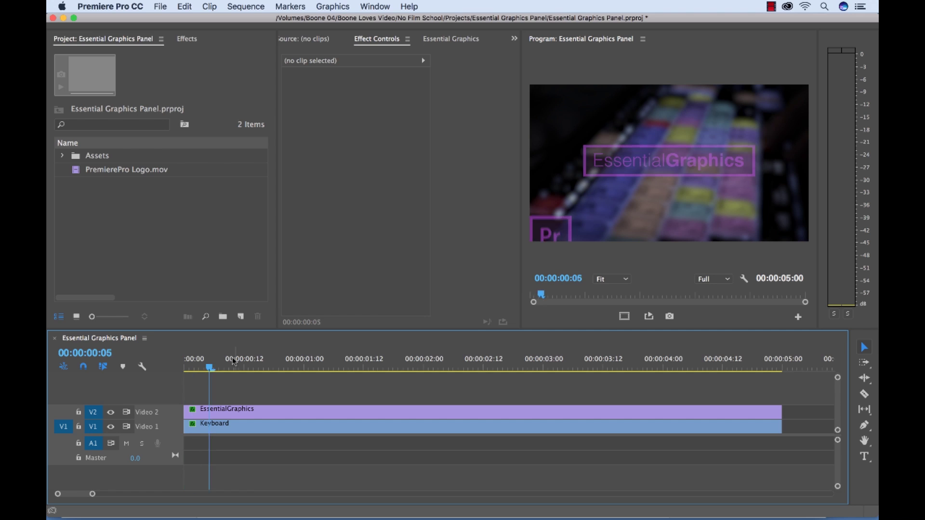
{"action": "key", "text": "space"}
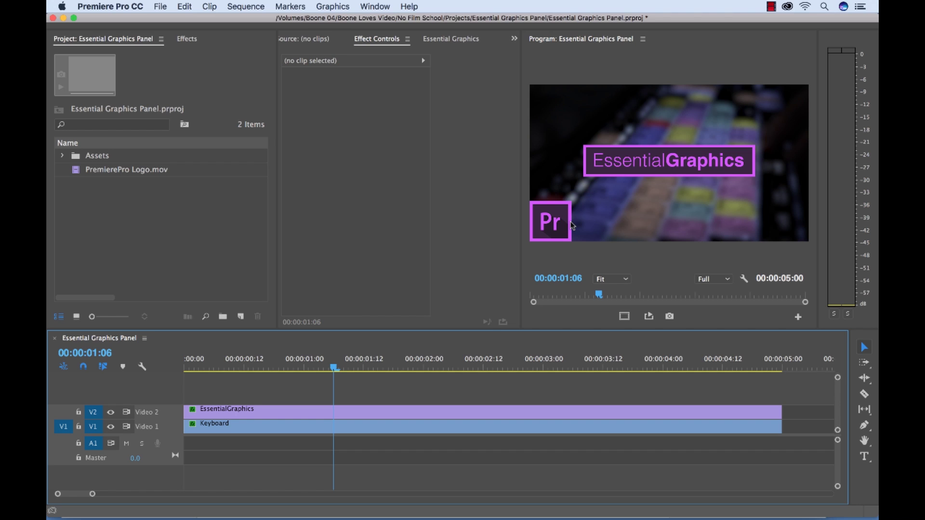
- Look through the template folders and basic titles in the Essential Graphics template library
{"action": "left_click", "coordinate": [429, 414]}
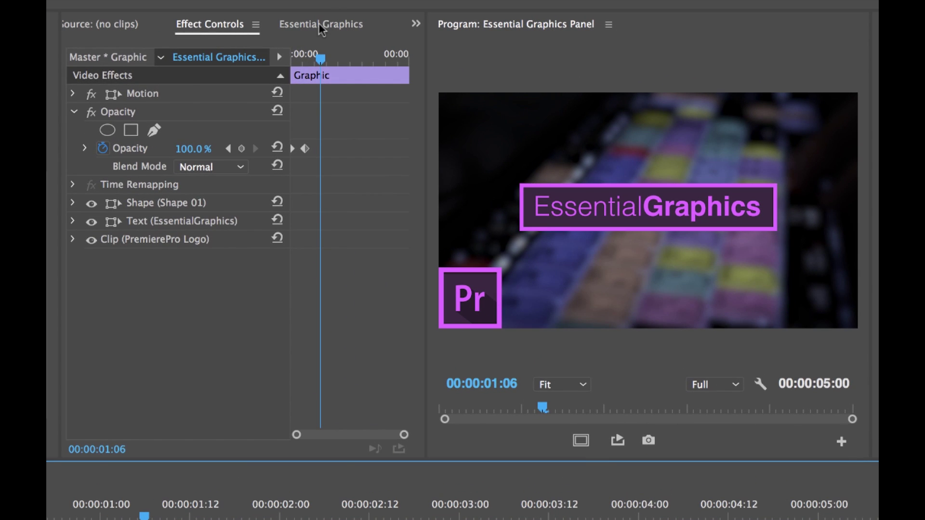
{"action": "left_click", "coordinate": [320, 26]}
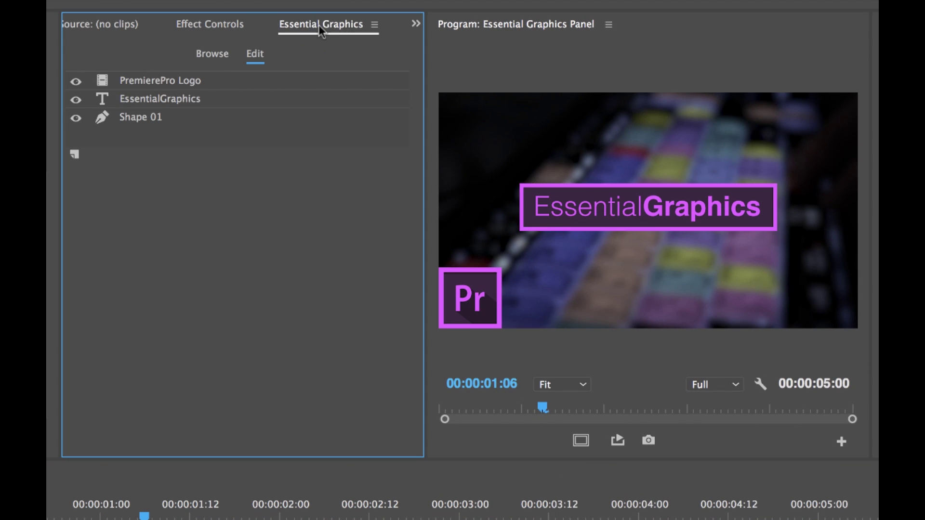
{"action": "left_click", "coordinate": [211, 55]}
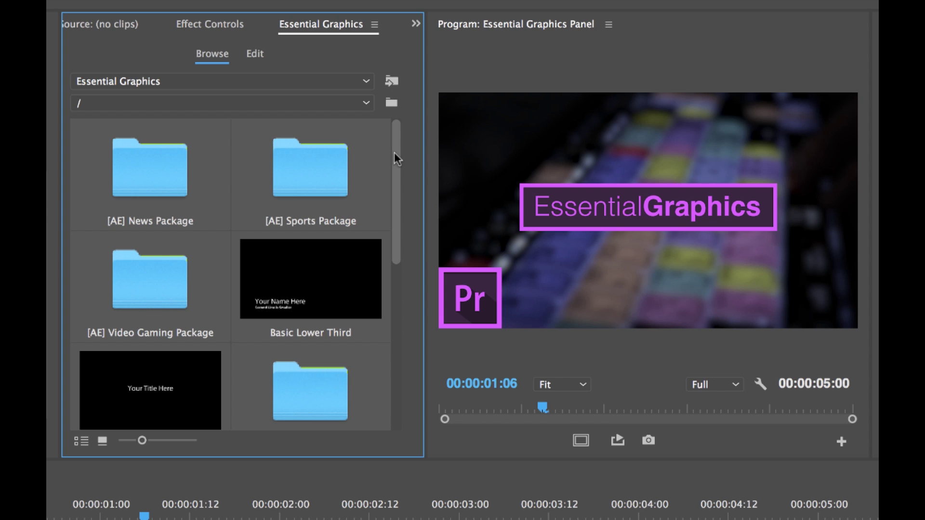
{"action": "left_click_drag", "start_coordinate": [394, 153], "coordinate": [395, 158]}
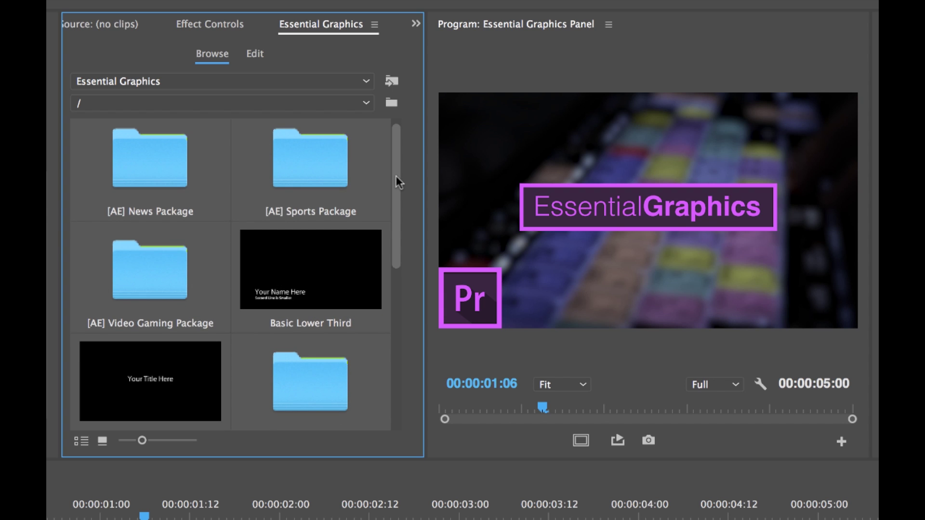
{"action": "left_click_drag", "start_coordinate": [395, 176], "coordinate": [395, 192]}
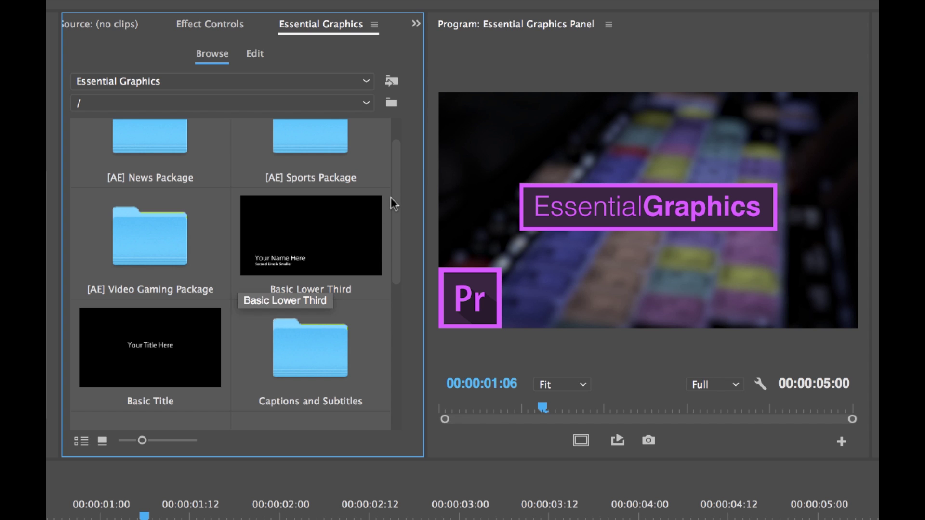
{"action": "left_click_drag", "start_coordinate": [395, 191], "coordinate": [409, 106]}
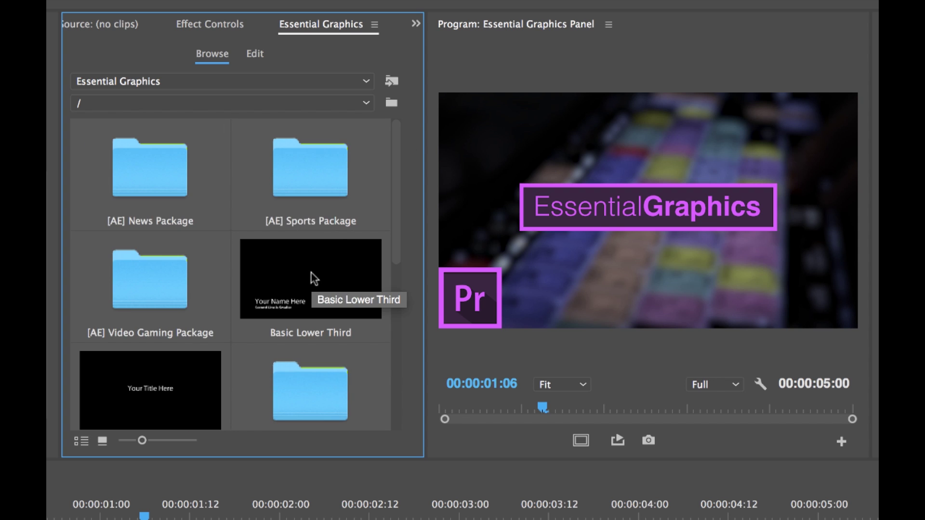
{"action": "left_click_drag", "start_coordinate": [398, 234], "coordinate": [384, 426]}
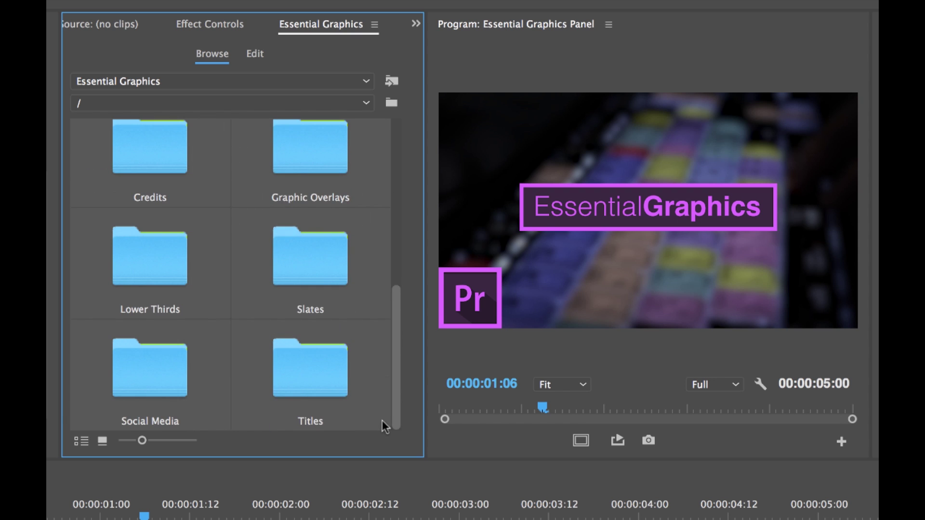
- Add the Bold Title template from the Titles folder to Video 2 at about 7 seconds, past the existing clips
{"action": "double_click", "coordinate": [293, 381]}
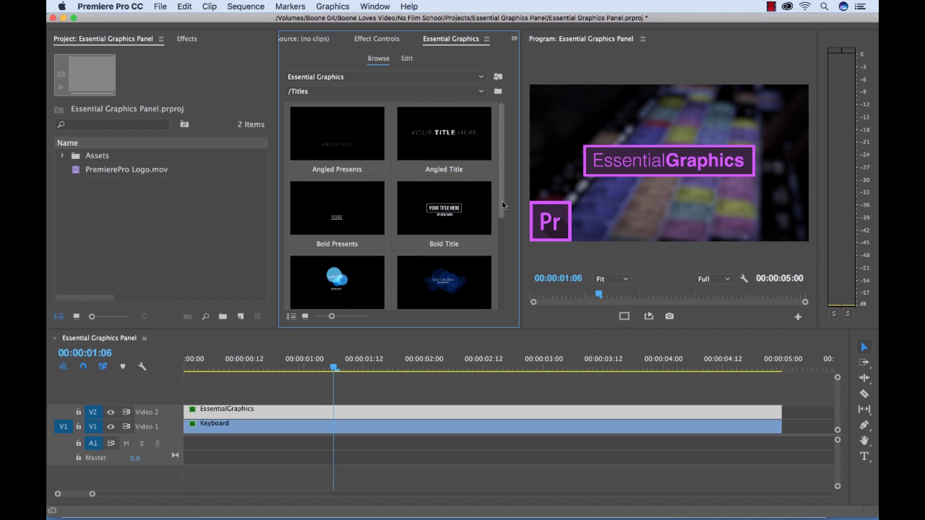
{"action": "scroll", "coordinate": [337, 270], "scroll_direction": "down", "scroll_amount": 1}
{"action": "left_click", "coordinate": [566, 392]}
{"action": "key", "text": "minus"}
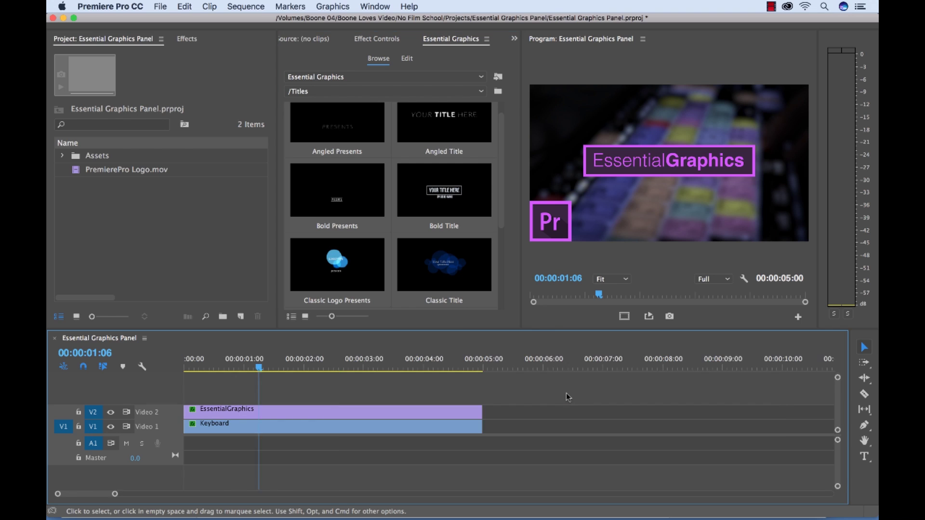
{"action": "key", "text": "minus"}
{"action": "left_click_drag", "start_coordinate": [447, 211], "coordinate": [398, 418]}
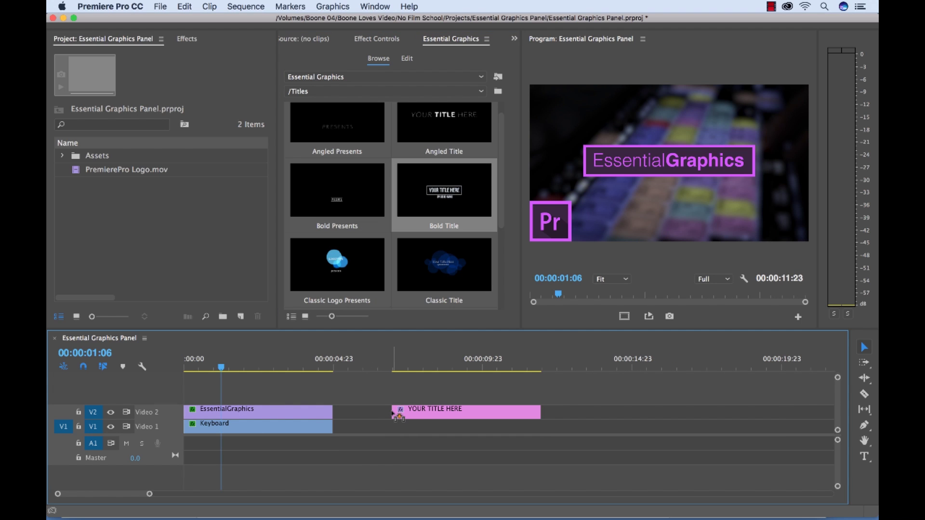
- Play the Bold Title clip's animation from its start and inspect the settings of its "YOUR TITLE HERE" text layer
{"action": "left_click", "coordinate": [398, 359]}
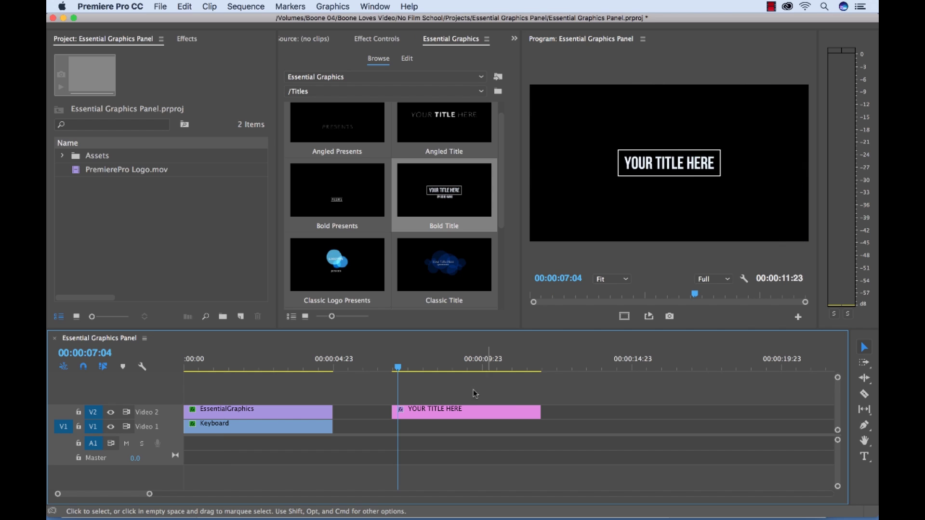
{"action": "key", "text": "Up"}
{"action": "key", "text": "space"}
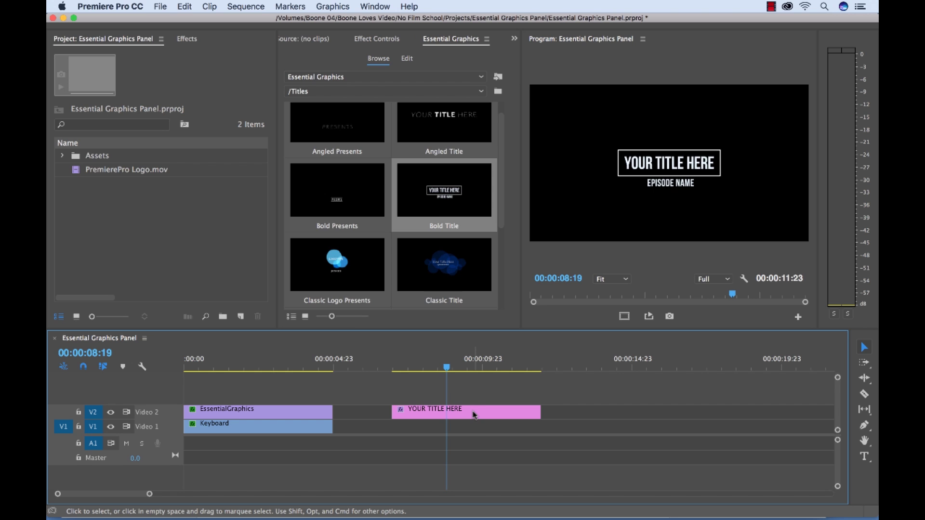
{"action": "left_click", "coordinate": [475, 415]}
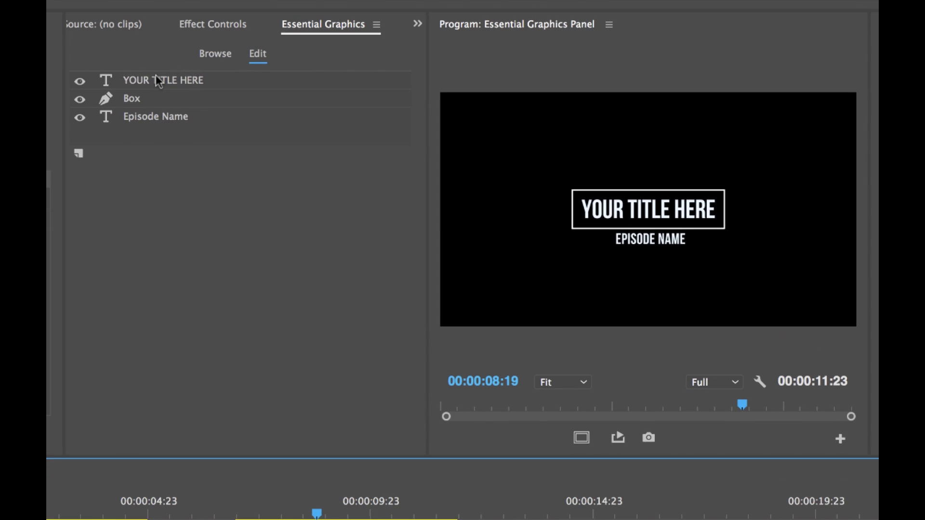
{"action": "left_click", "coordinate": [148, 81]}
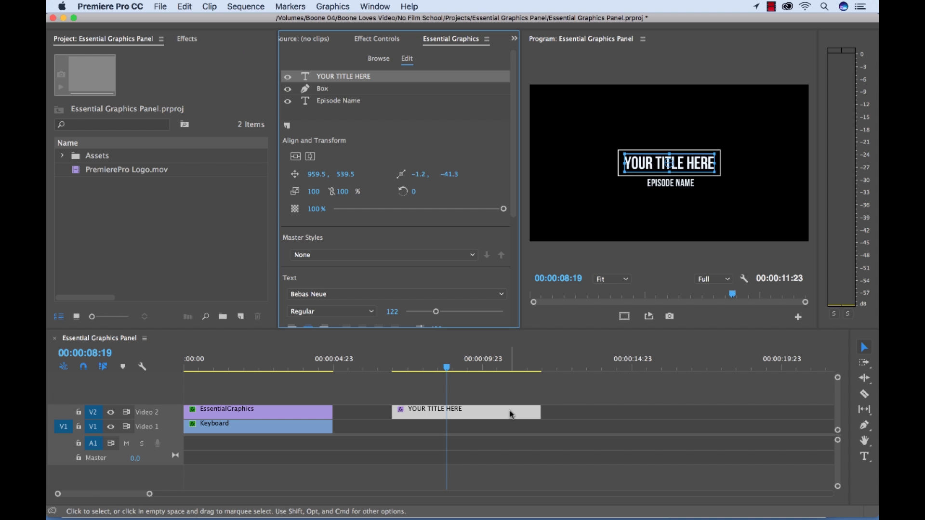
- Delete the "YOUR TITLE HERE" clip from Video 2 and fit the whole sequence in the timeline
{"action": "left_click", "coordinate": [510, 411]}
{"action": "key", "text": "Delete"}
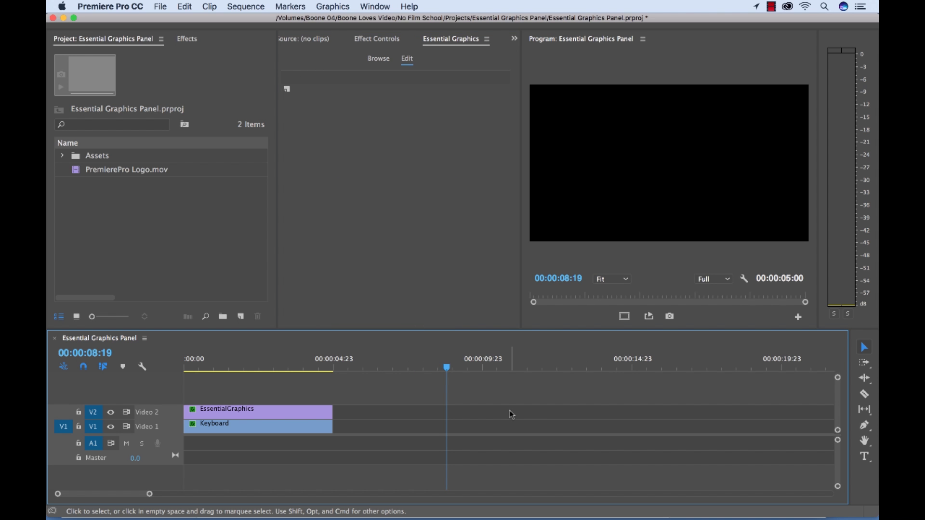
{"action": "key", "text": "backslash"}
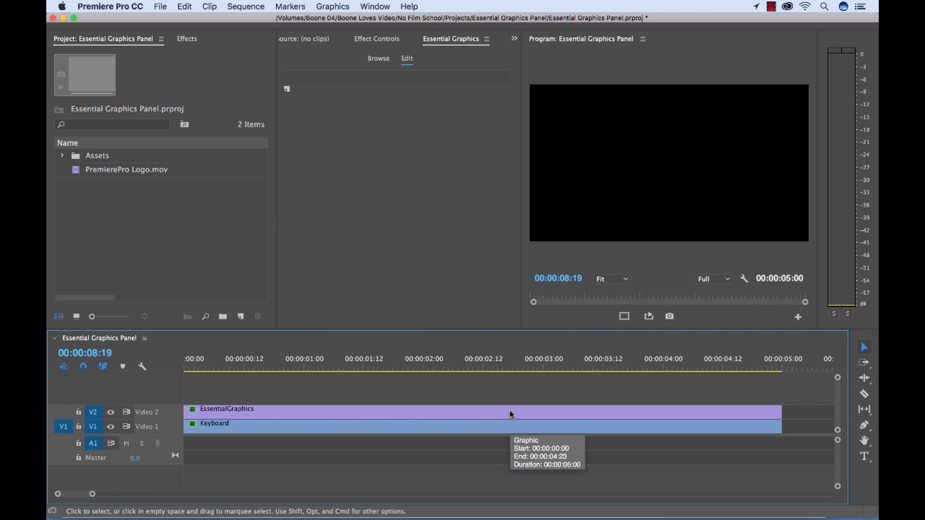
- Export the EssentialGraphics clip as a Motion Graphics template named "Purple Logo" with Essential Graphics as the destination
{"action": "left_click", "coordinate": [449, 365]}
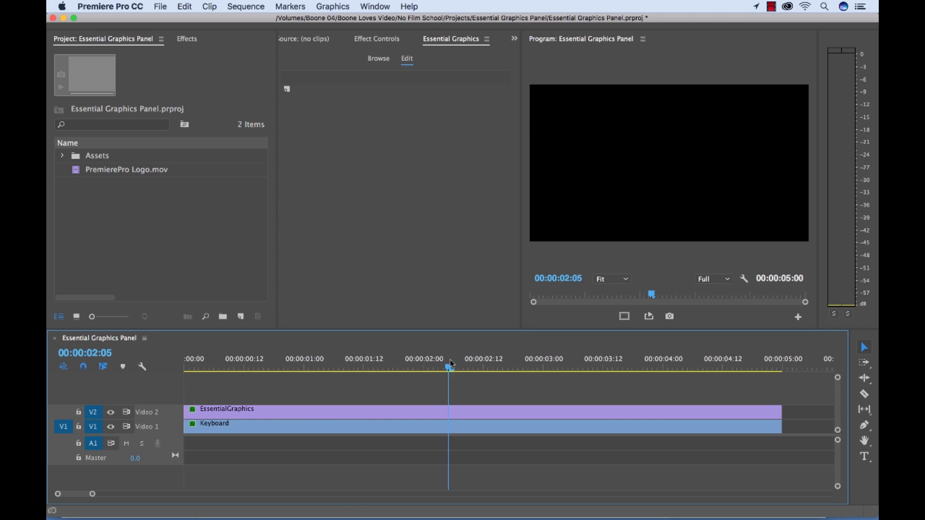
{"action": "left_click", "coordinate": [490, 413]}
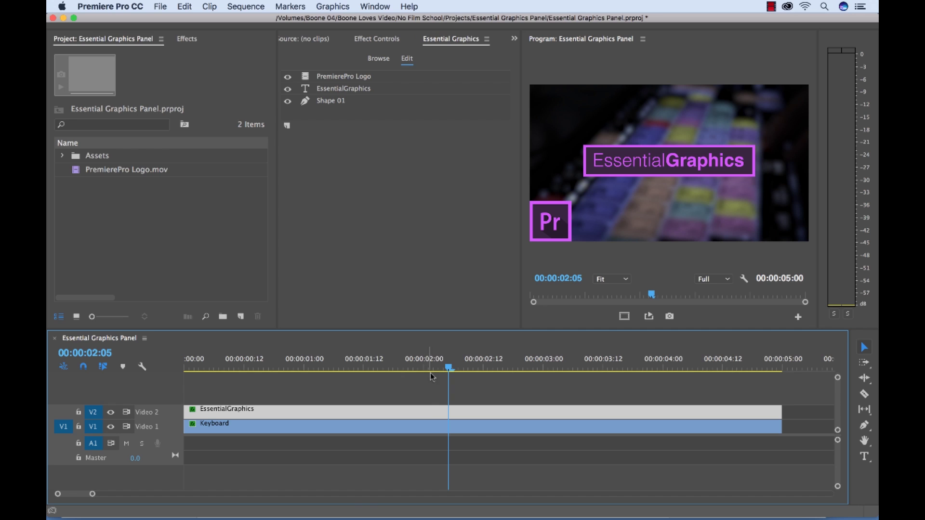
{"action": "right_click", "coordinate": [420, 413]}
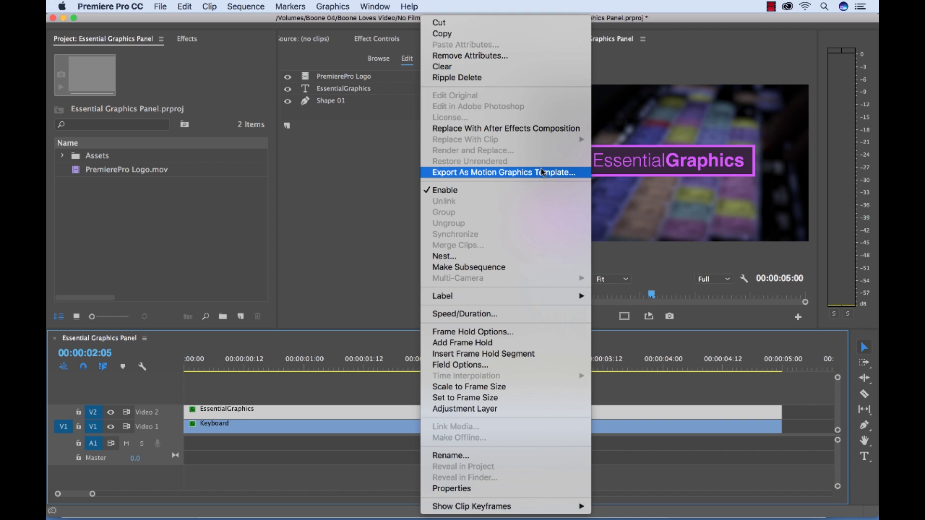
{"action": "left_click", "coordinate": [557, 174]}
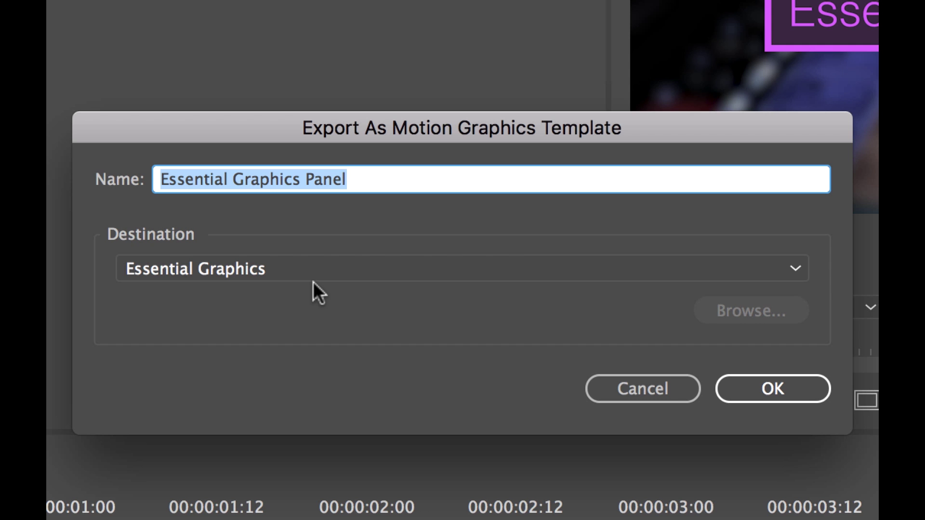
{"action": "type", "text": "Purp"}
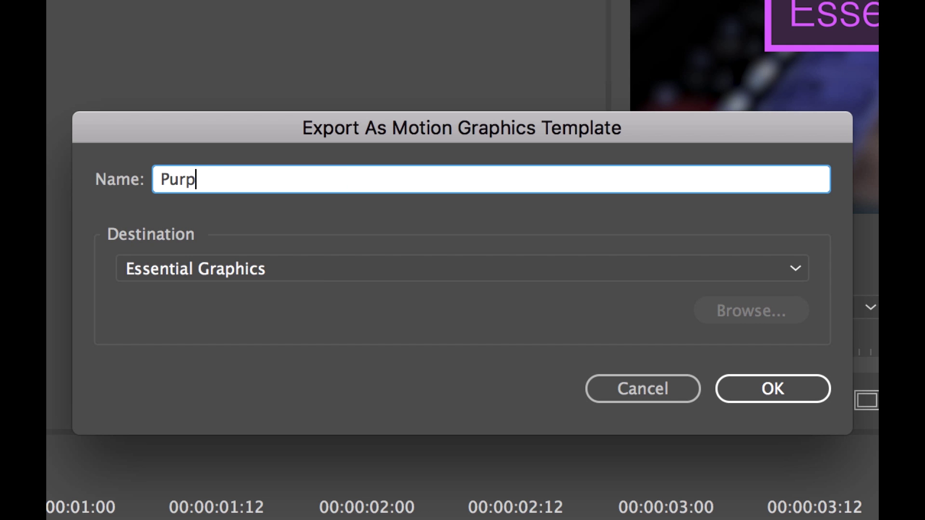
{"action": "type", "text": "le Logo"}
{"action": "left_click", "coordinate": [316, 270]}
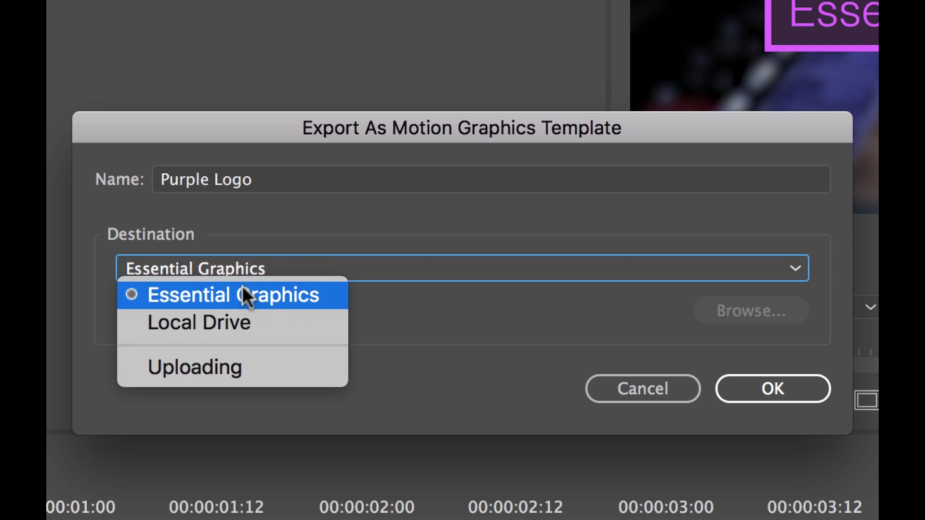
{"action": "left_click", "coordinate": [482, 345]}
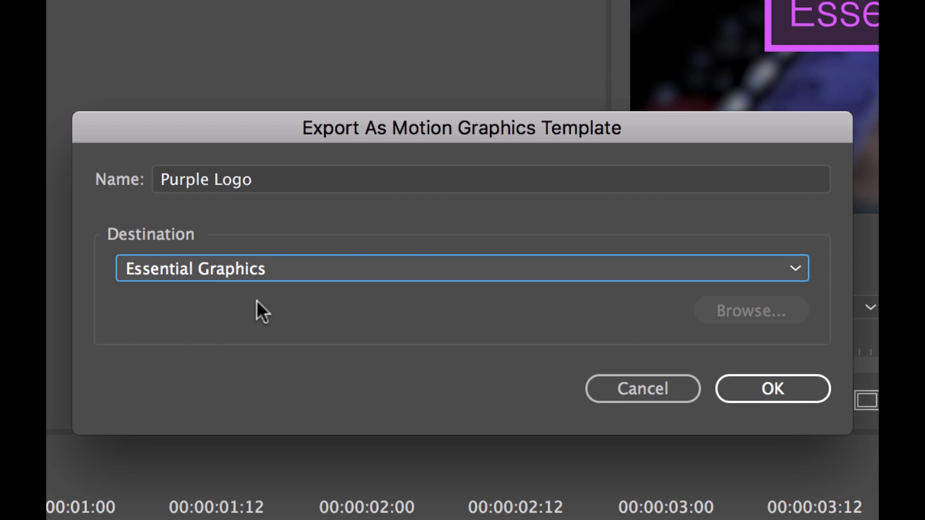
{"action": "left_click", "coordinate": [753, 383]}
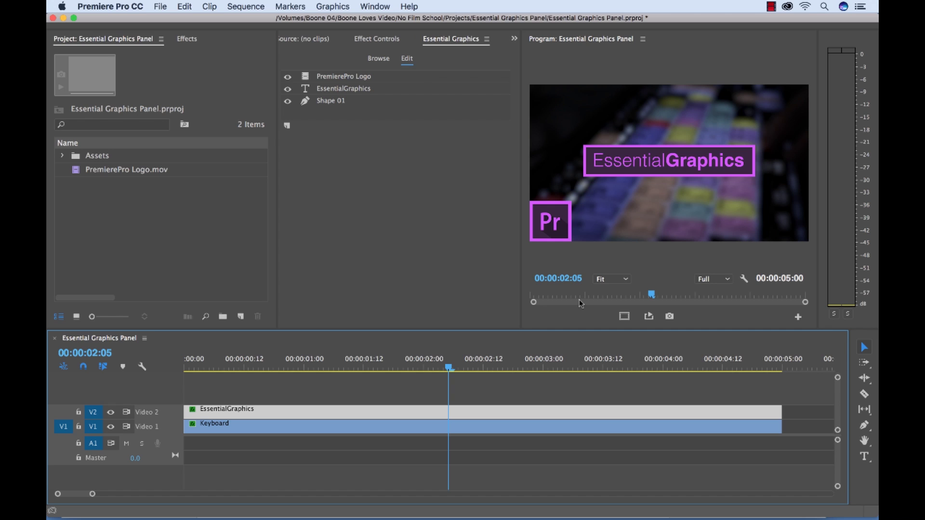
- Add the Purple Logo template from the library's root folder to Video 2 at about 6.5 seconds, past the existing clips
{"action": "key", "text": "minus"}
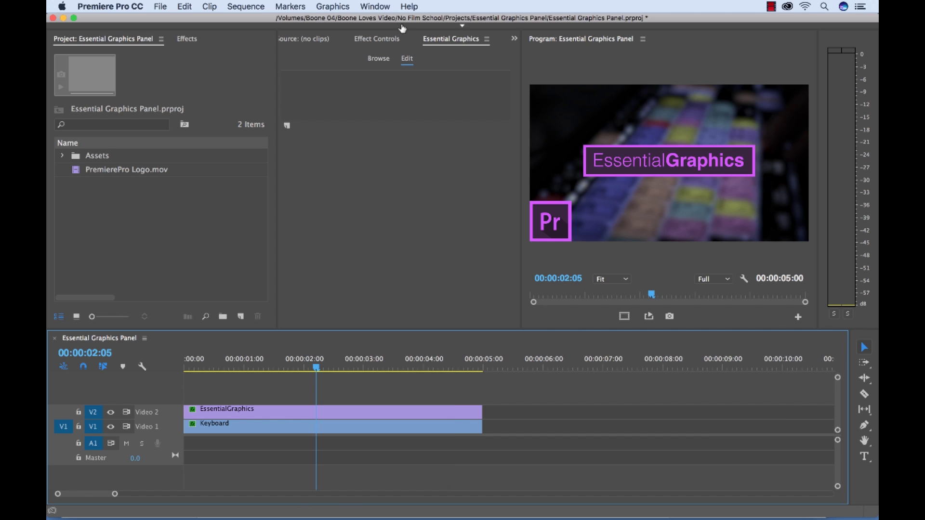
{"action": "left_click", "coordinate": [378, 59]}
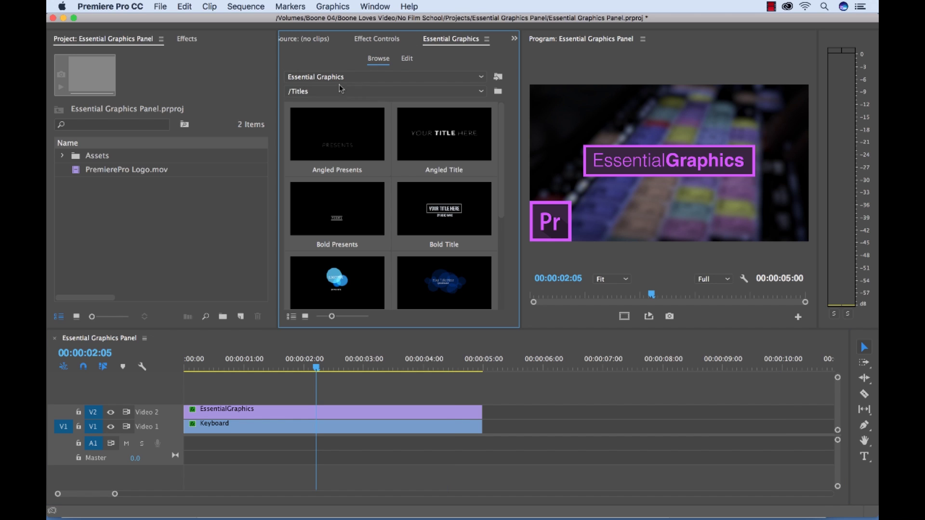
{"action": "left_click", "coordinate": [396, 91]}
{"action": "left_click", "coordinate": [347, 104]}
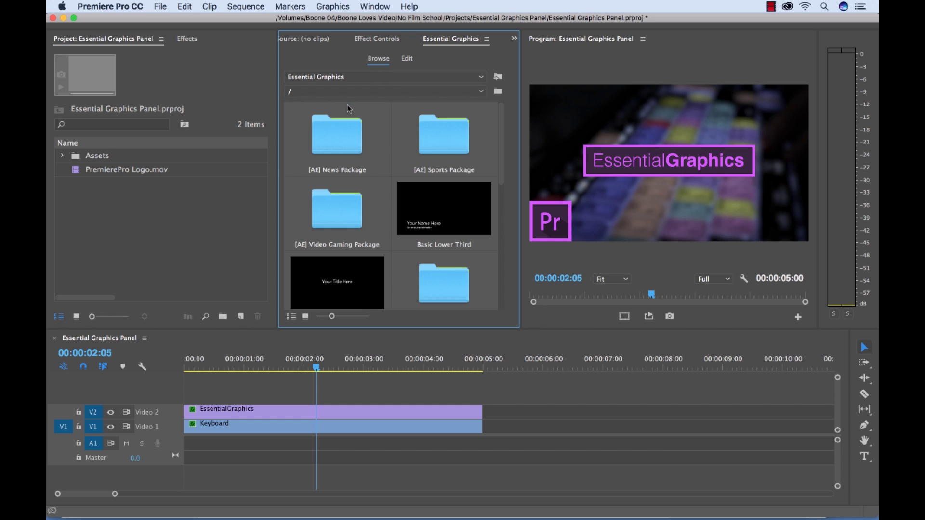
{"action": "left_click_drag", "start_coordinate": [502, 135], "coordinate": [495, 241]}
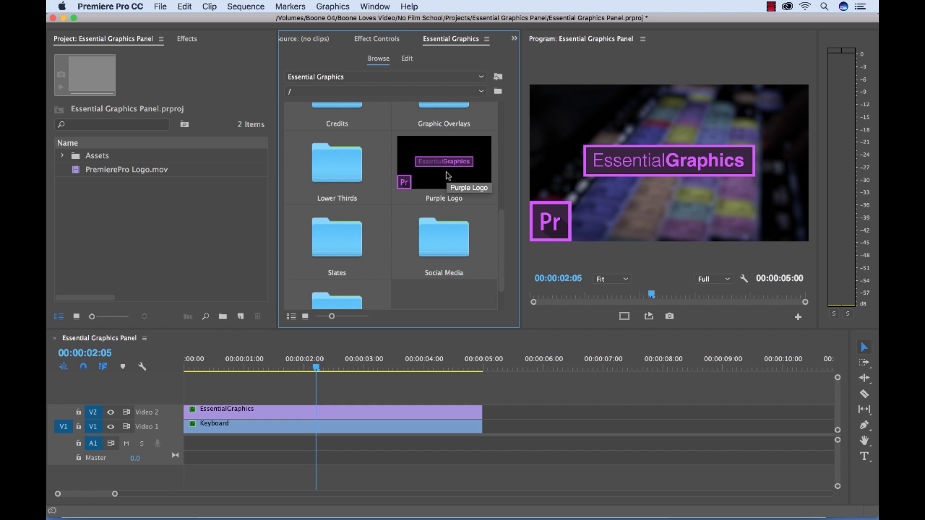
{"action": "left_click_drag", "start_coordinate": [449, 176], "coordinate": [574, 410]}
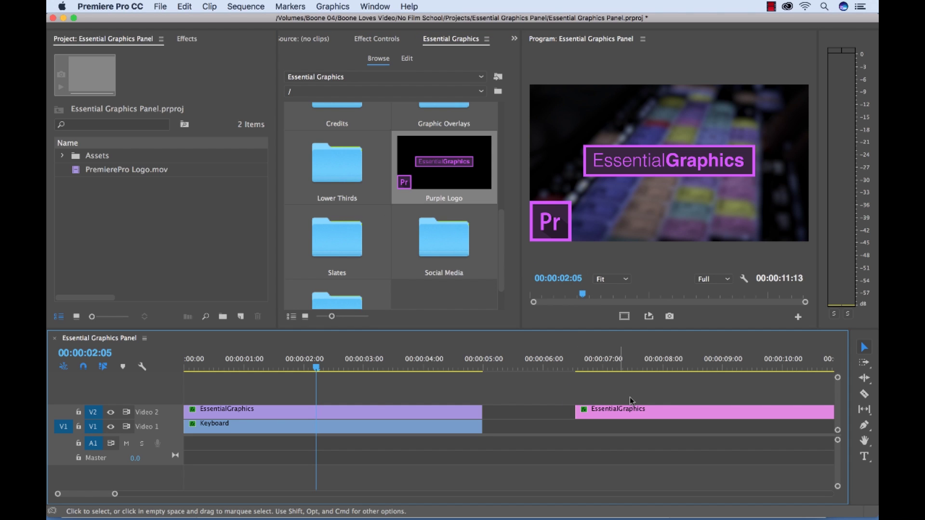
- View the added Purple Logo graphic at about 8 seconds and select its clip to inspect its layers
{"action": "key", "text": "minus"}
{"action": "left_click", "coordinate": [426, 366]}
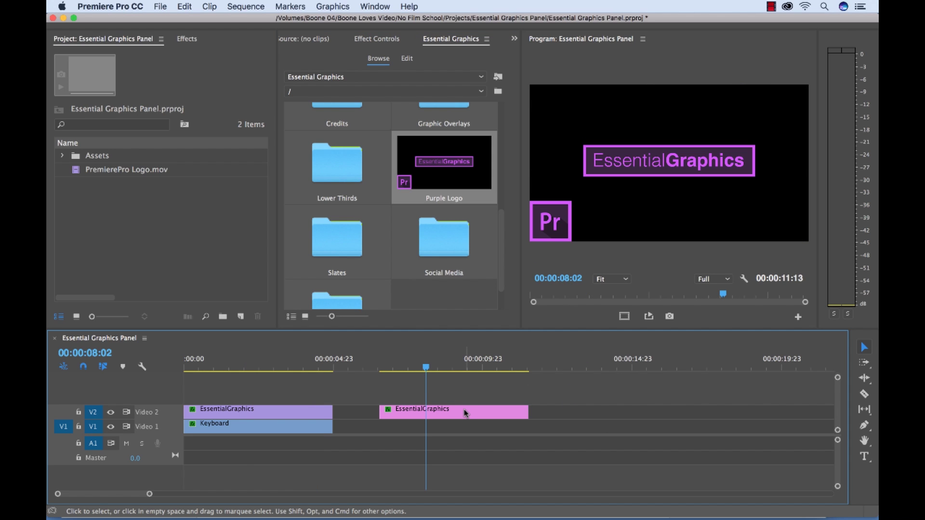
{"action": "left_click", "coordinate": [463, 412]}
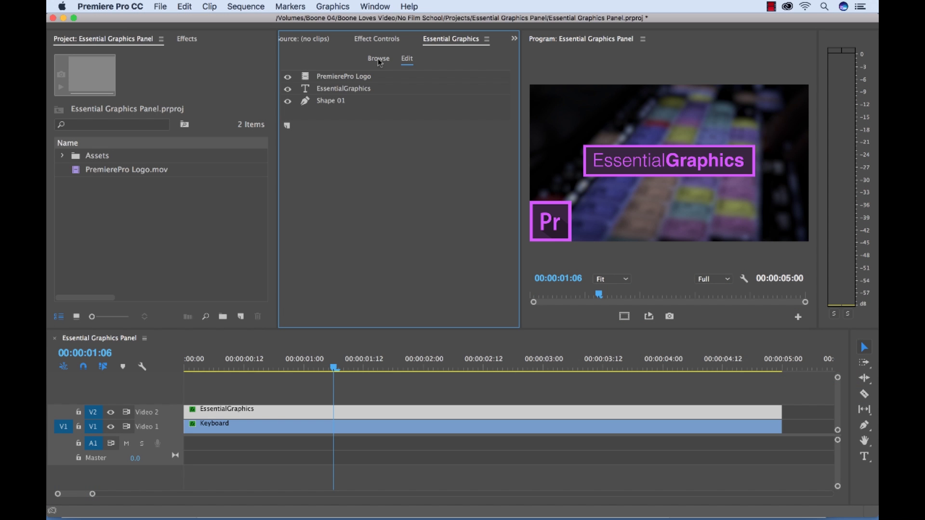
- Look through the After Effects packages and basic templates in the Essential Graphics library's root folder
{"action": "left_click", "coordinate": [379, 59]}
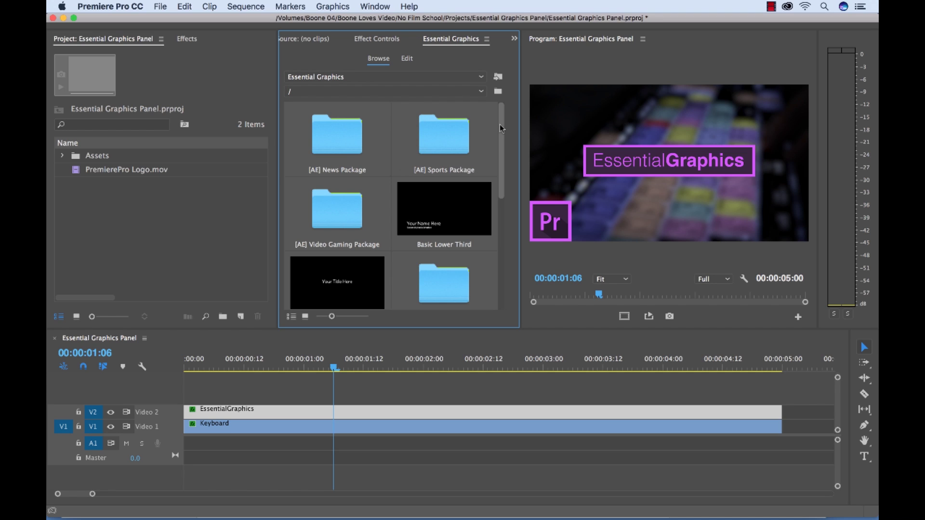
{"action": "scroll", "coordinate": [500, 126], "scroll_direction": "down", "scroll_amount": 1}
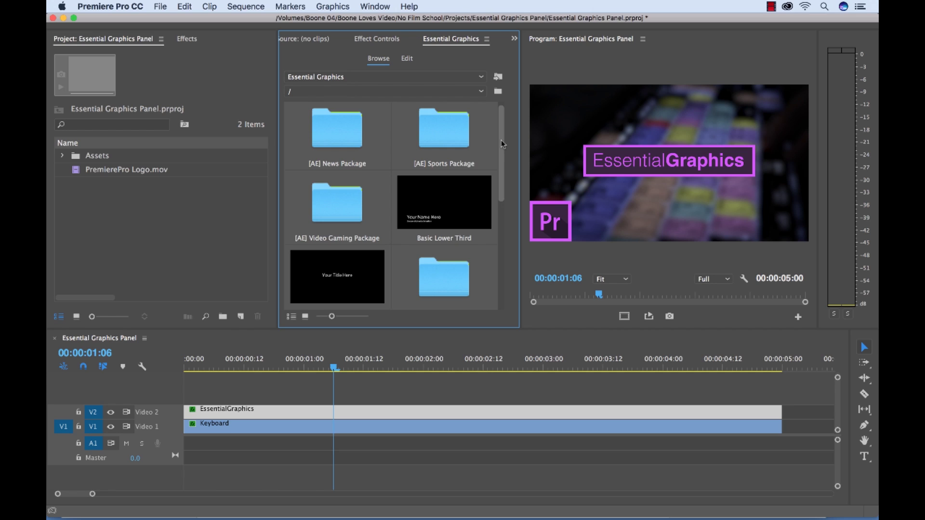
{"action": "left_click_drag", "start_coordinate": [501, 140], "coordinate": [502, 151]}
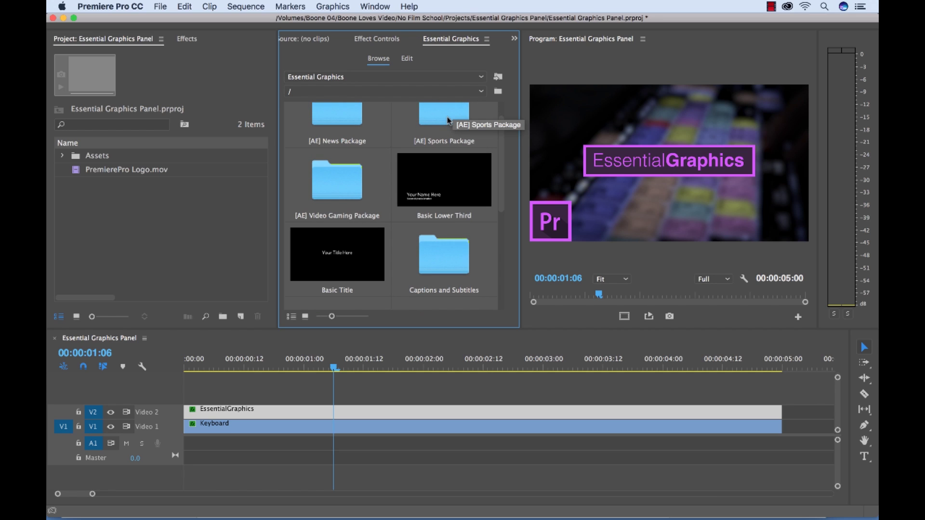